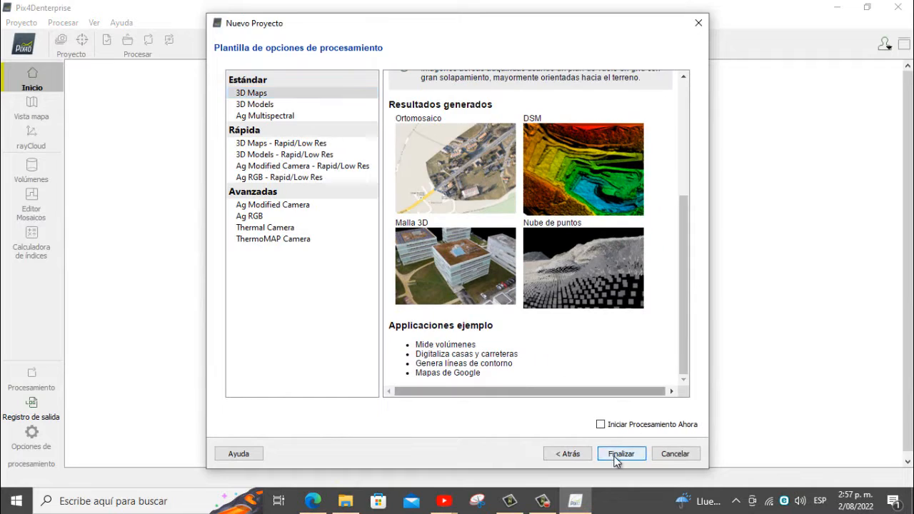
# Create the project with the 3D Maps template and disable the point cloud and mesh stage and the DSM, orthomosaic and index stage.
pyautogui.click(616, 454)
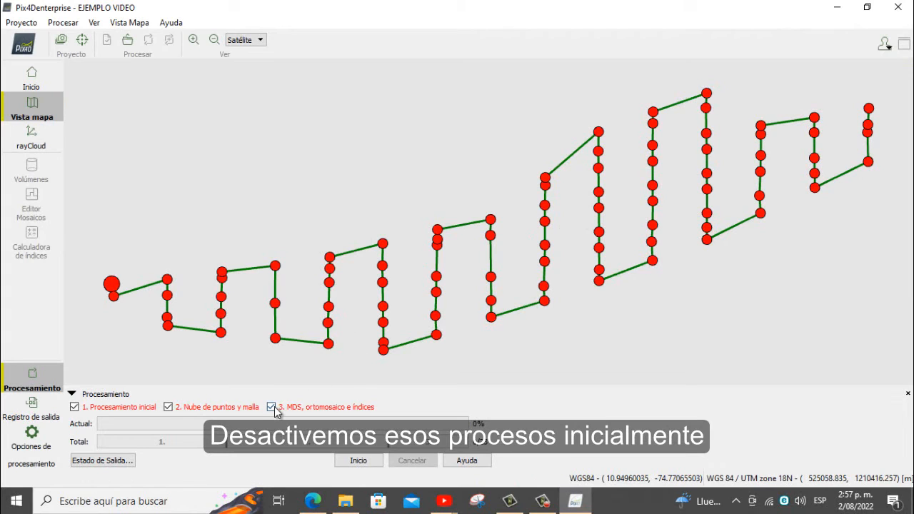
pyautogui.click(169, 408)
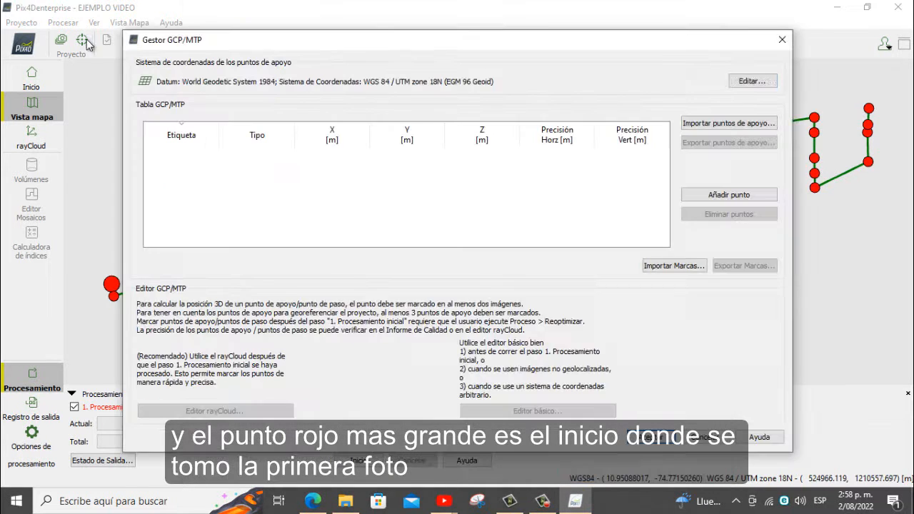
# Import the ground control points file in Y, X, Z order using the MAGNA-SIRGAS / Colombia Bogota zone coordinate system.
pyautogui.click(729, 123)
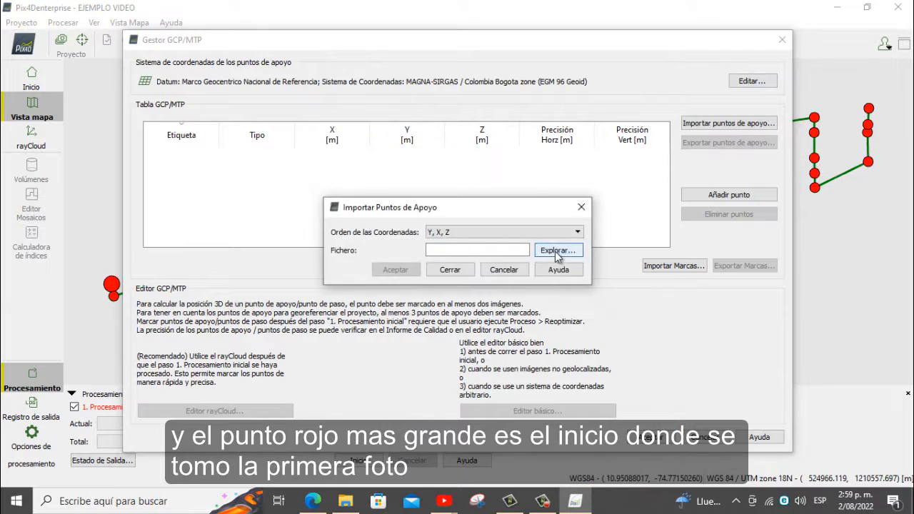
pyautogui.click(541, 253)
pyautogui.click(694, 441)
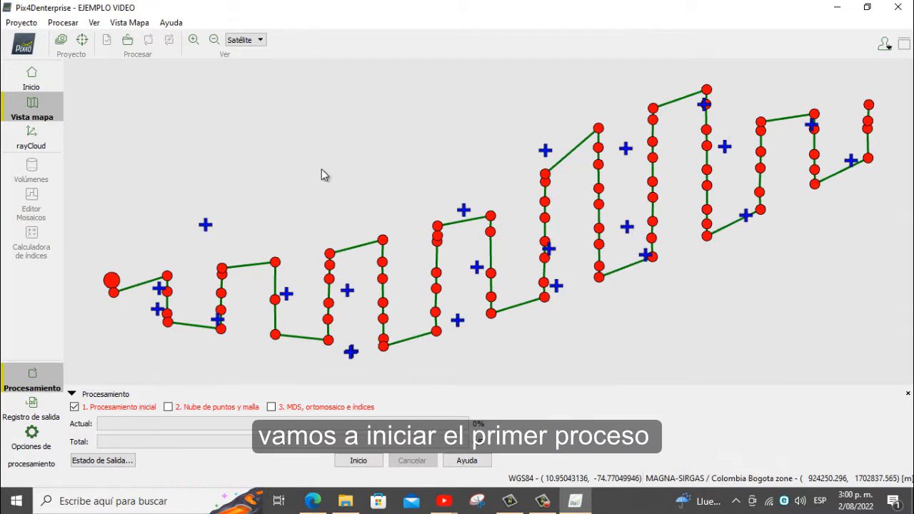
# Run only the initial processing stage and close the resulting quality report.
pyautogui.click(359, 461)
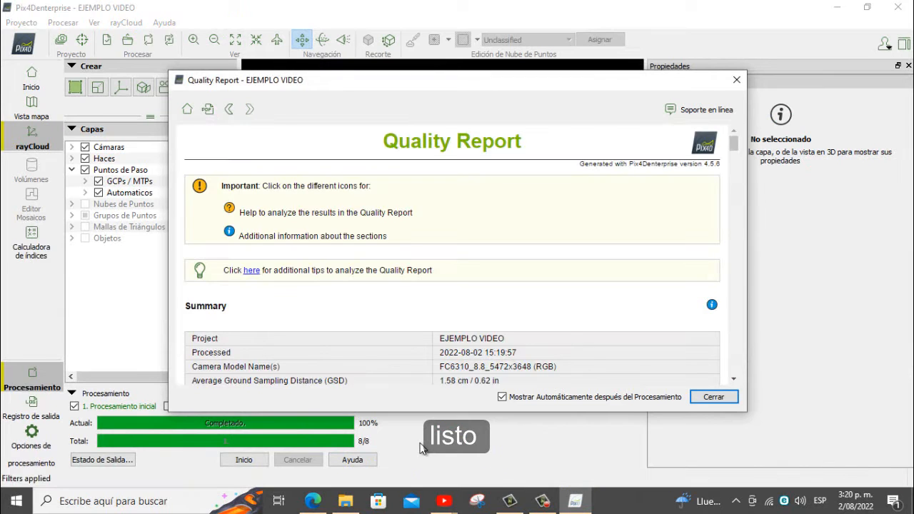
pyautogui.click(714, 398)
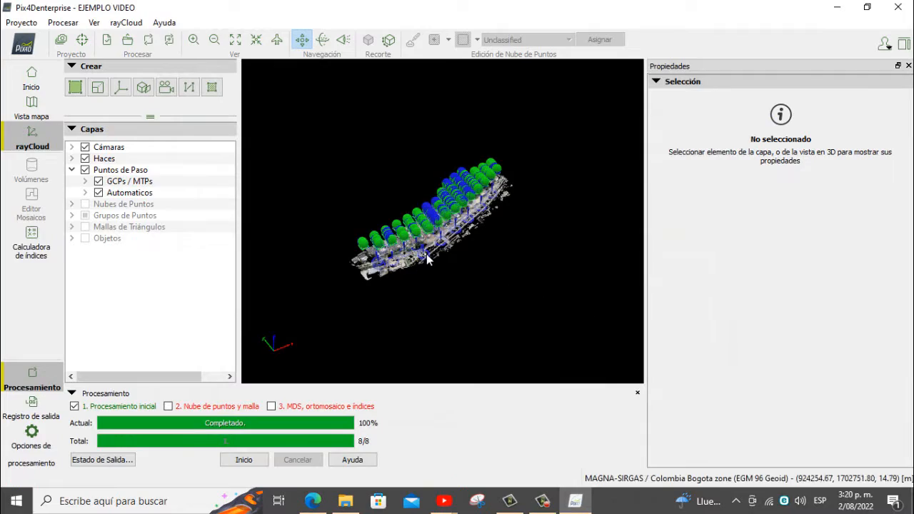
# Examine how the ground control points sit relative to the point cloud surface from several angles in the rayCloud.
pyautogui.click(429, 259)
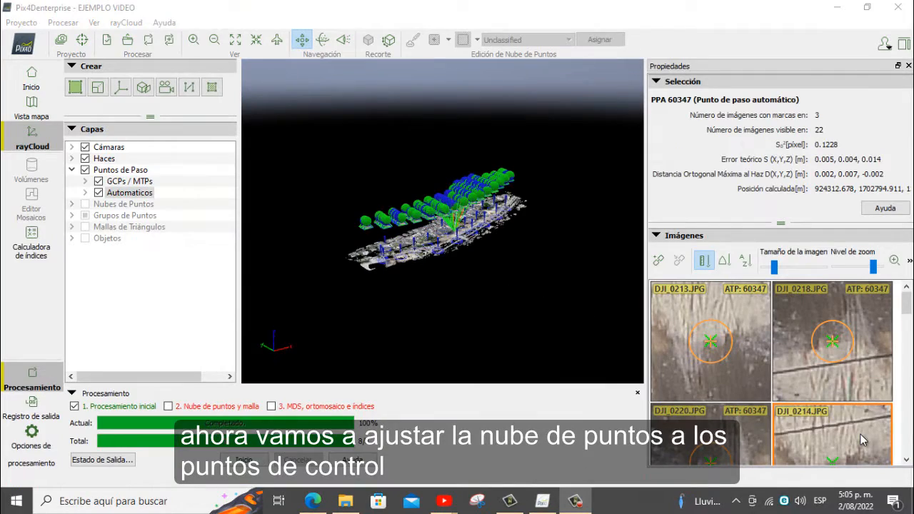
pyautogui.scroll(10, 513, 231)
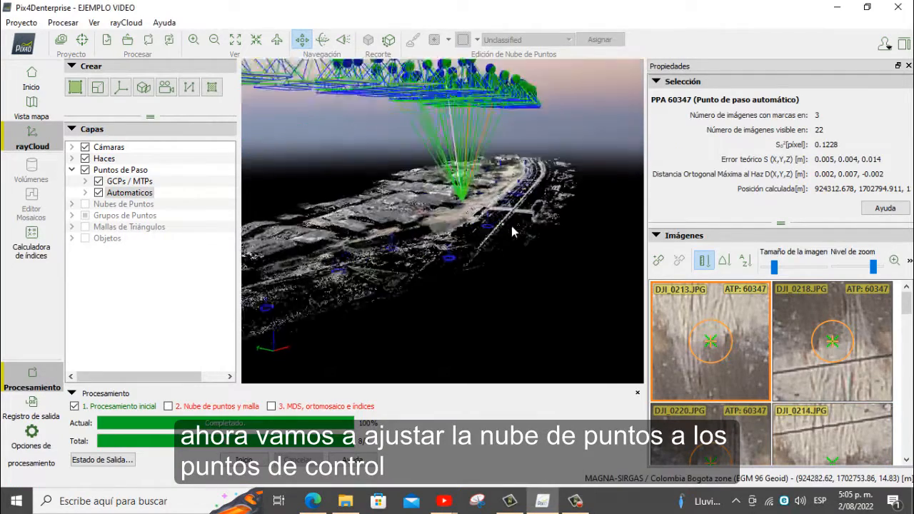
pyautogui.scroll(8, 513, 230)
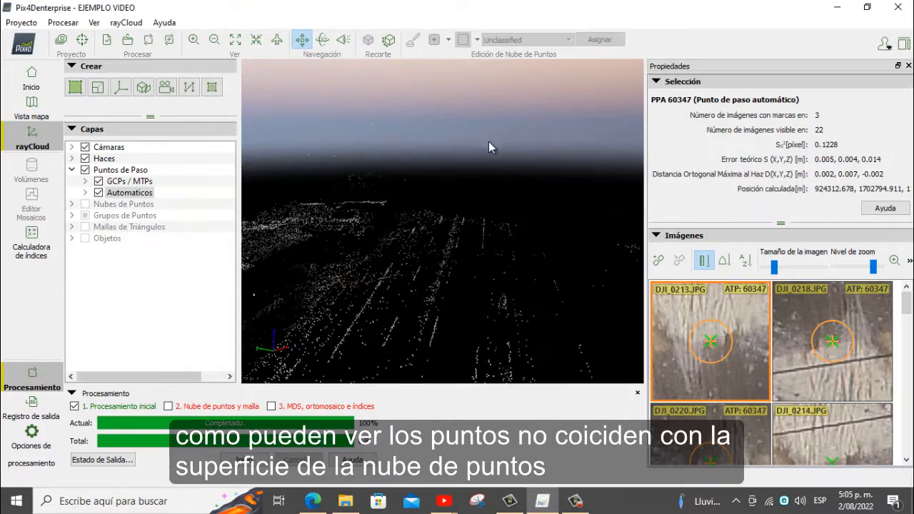
pyautogui.scroll(-10, 489, 142)
pyautogui.moveTo(489, 142); pyautogui.dragTo(493, 188)
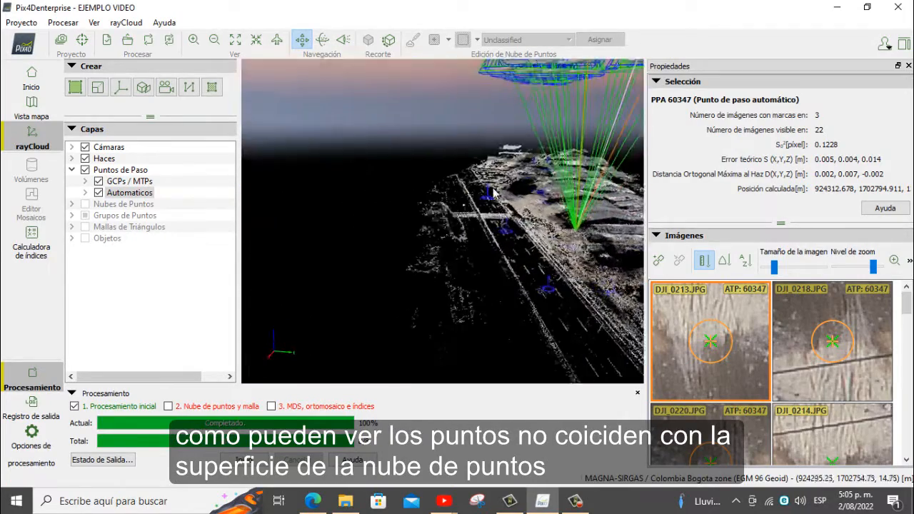
pyautogui.scroll(8, 494, 192)
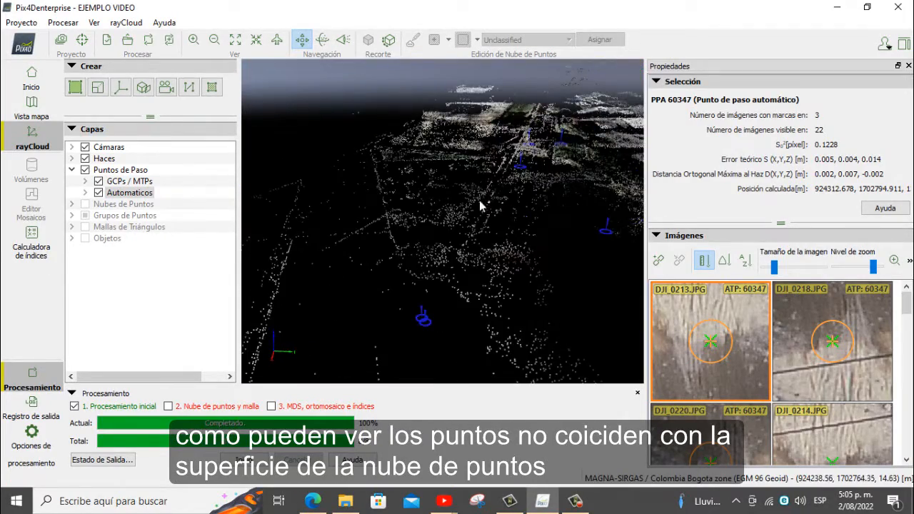
pyautogui.scroll(-8, 480, 200)
pyautogui.moveTo(480, 200); pyautogui.dragTo(771, 211)
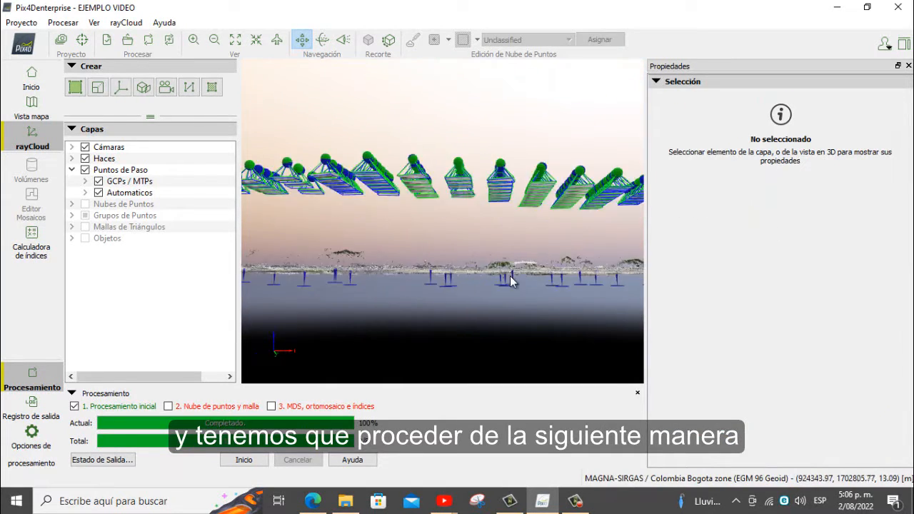
pyautogui.moveTo(511, 281); pyautogui.dragTo(519, 300)
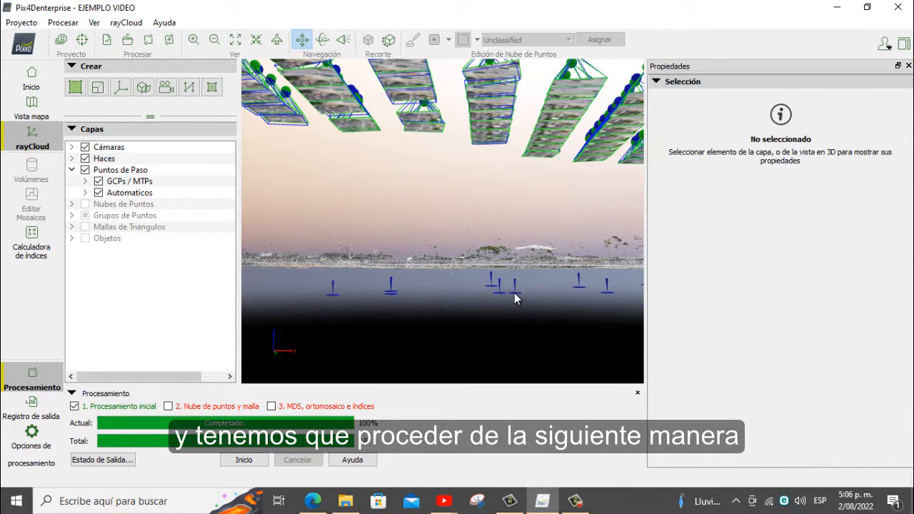
pyautogui.scroll(8, 455, 265)
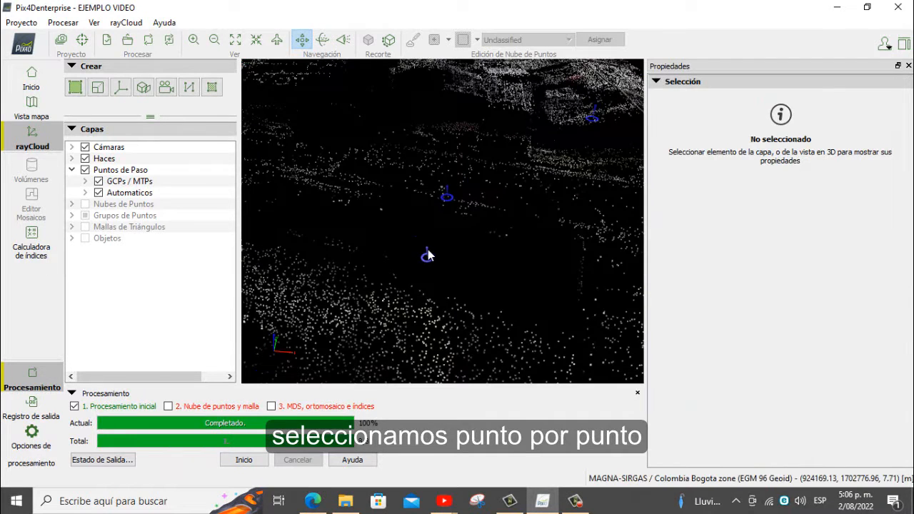
# Select control point 141 and mark the centre of its red cross in photos DJI_0182 and DJI_0181.
pyautogui.click(427, 257)
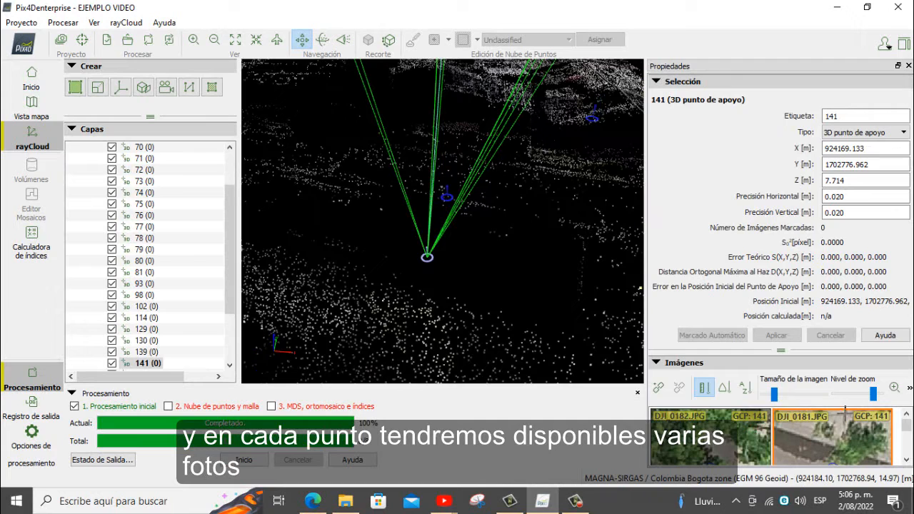
pyautogui.click(659, 82)
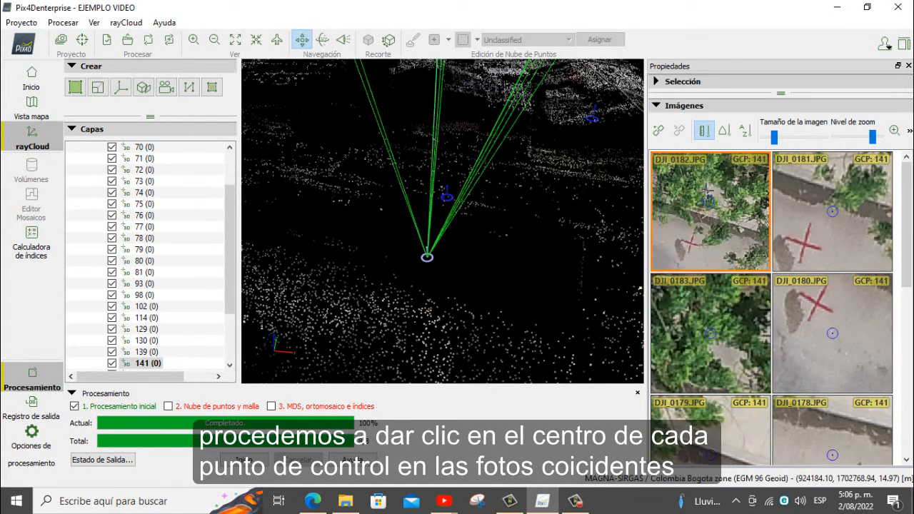
pyautogui.scroll(3, 700, 207)
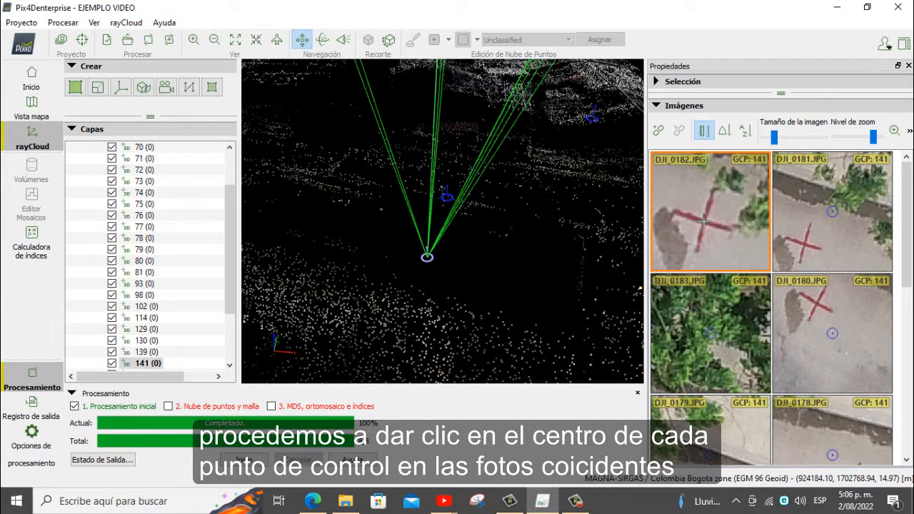
pyautogui.click(705, 221)
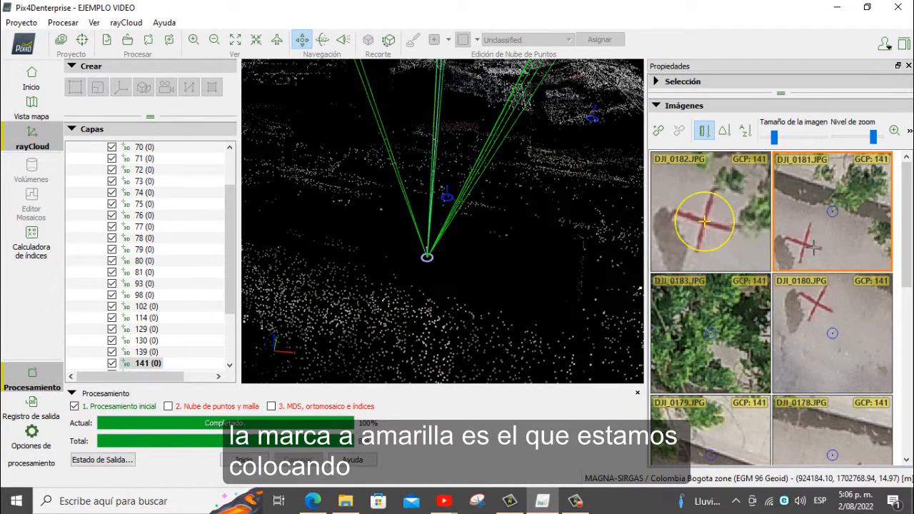
pyautogui.scroll(3, 802, 245)
pyautogui.scroll(2, 814, 235)
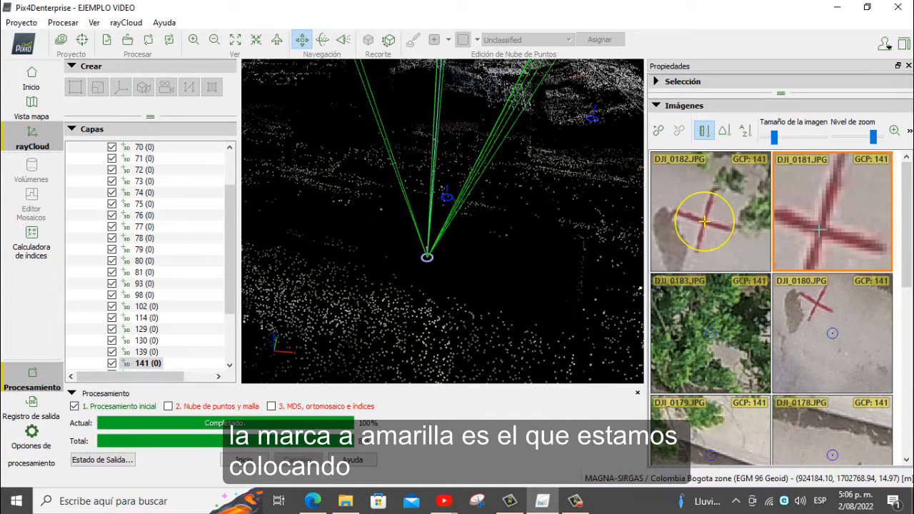
pyautogui.click(820, 230)
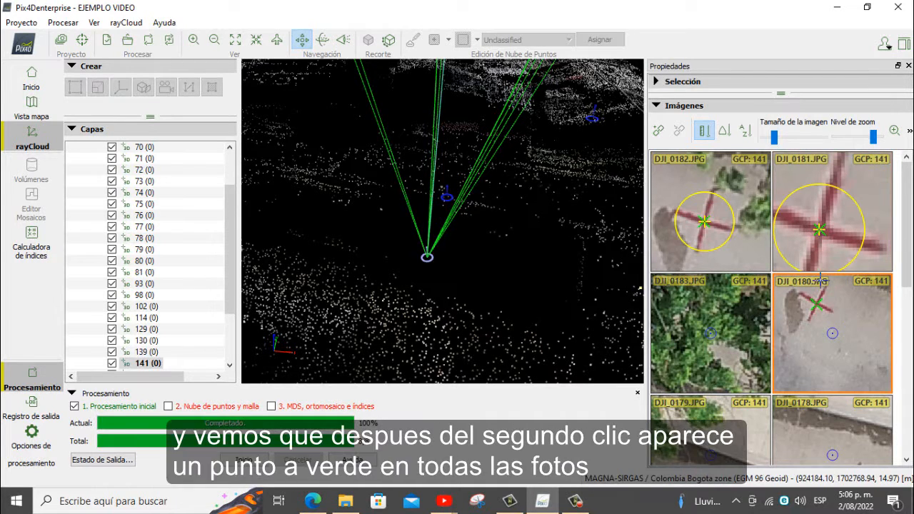
# Mark the centre of control point 141's red cross in photos DJI_0180 and DJI_0183.
pyautogui.scroll(3, 811, 300)
pyautogui.scroll(2, 833, 321)
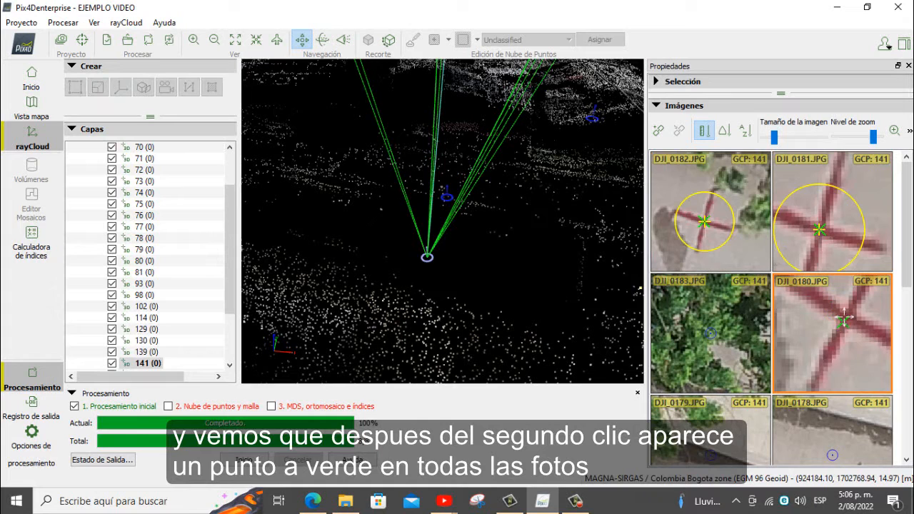
pyautogui.click(844, 318)
pyautogui.scroll(4, 713, 321)
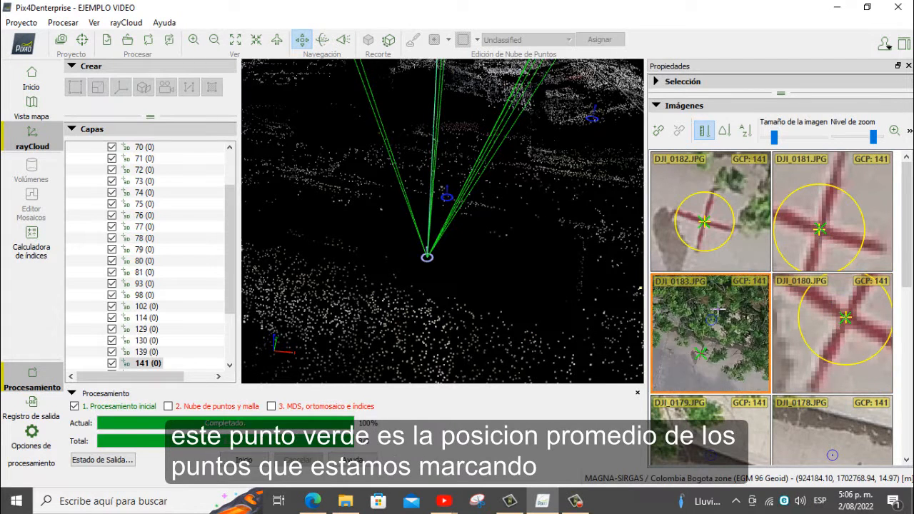
pyautogui.scroll(4, 707, 329)
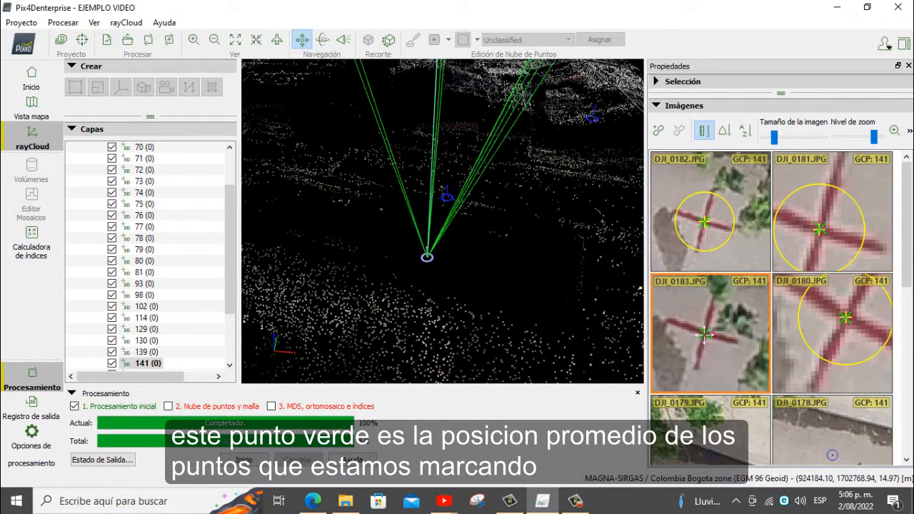
pyautogui.click(704, 334)
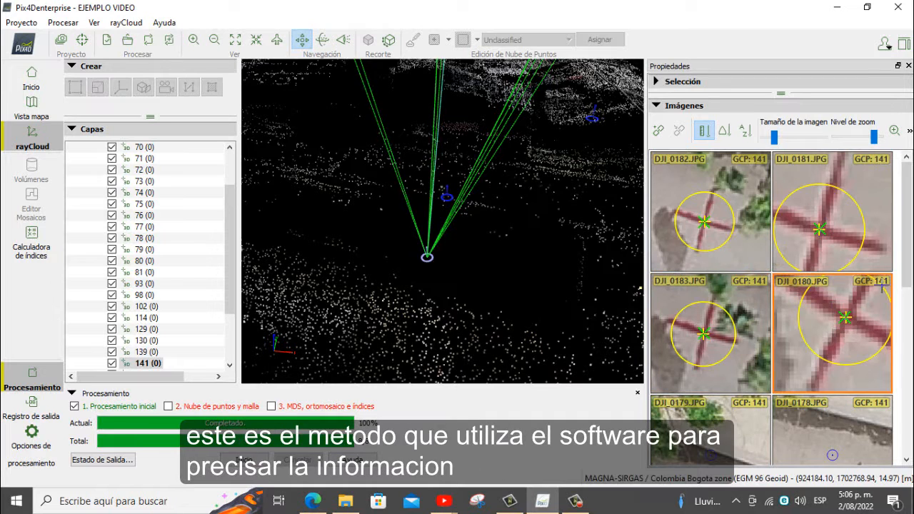
# Mark the centre of control point 141's cross in photo DJI_0178 and skip DJI_0179, where foliage covers the target.
pyautogui.moveTo(908, 268); pyautogui.dragTo(908, 331)
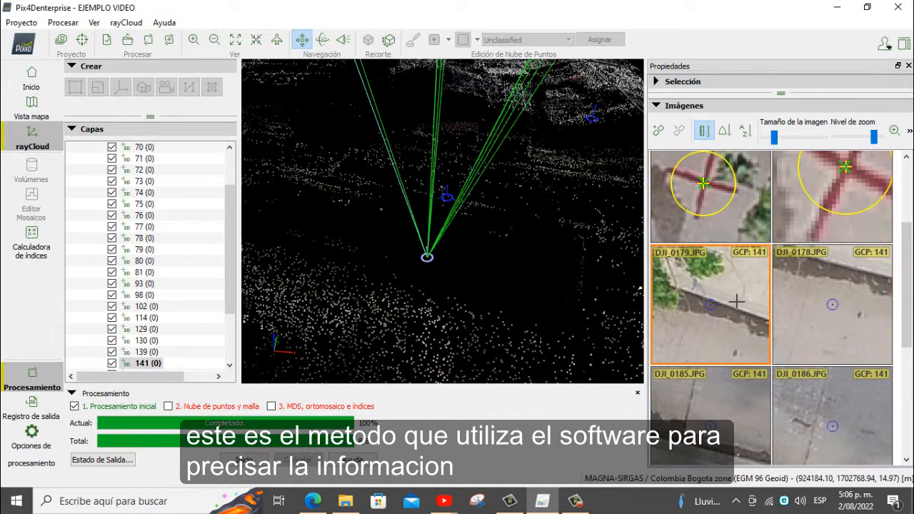
pyautogui.scroll(-3, 817, 290)
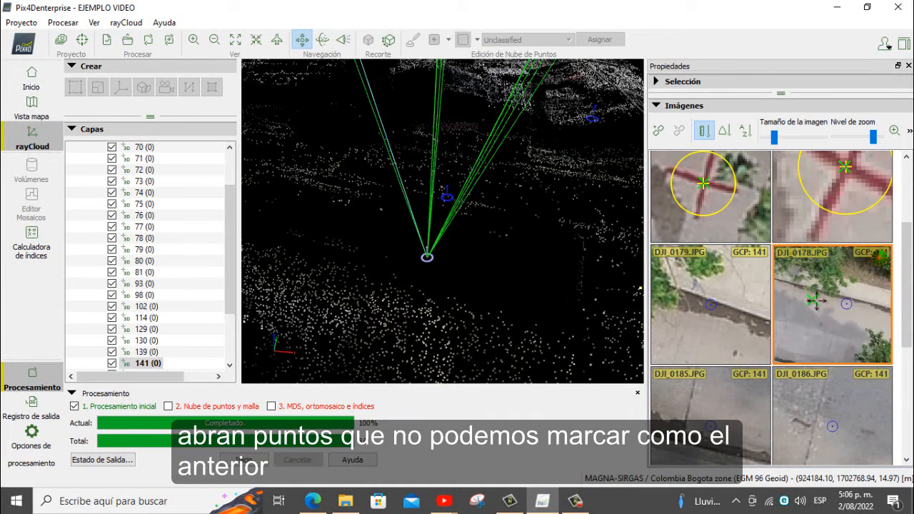
pyautogui.scroll(3, 806, 294)
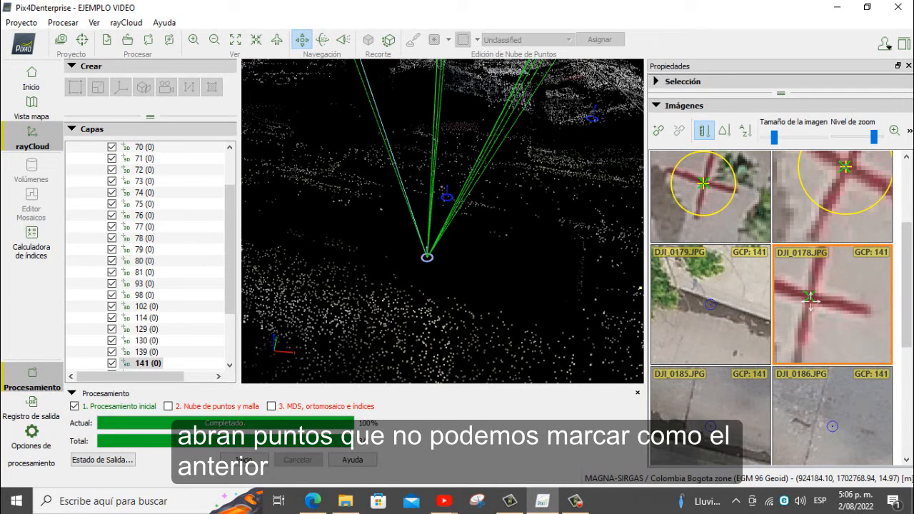
pyautogui.click(811, 297)
pyautogui.scroll(3, 676, 299)
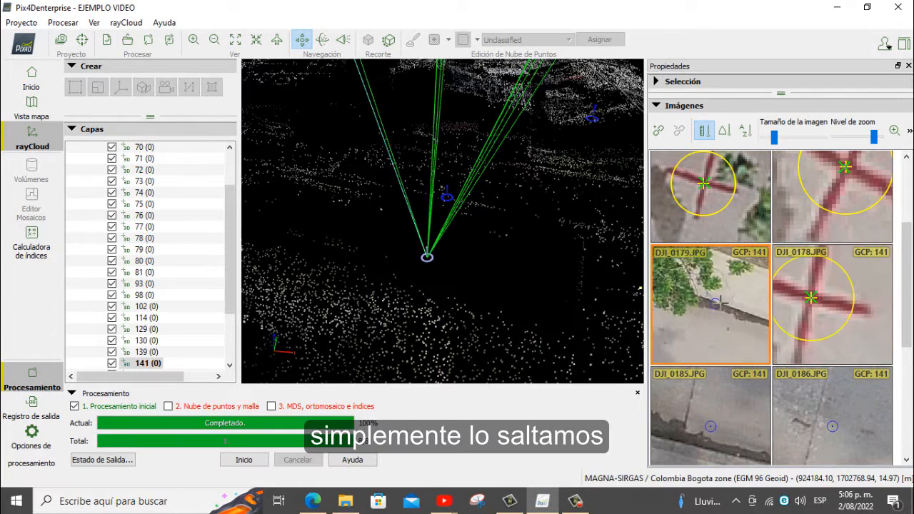
pyautogui.scroll(-3, 676, 299)
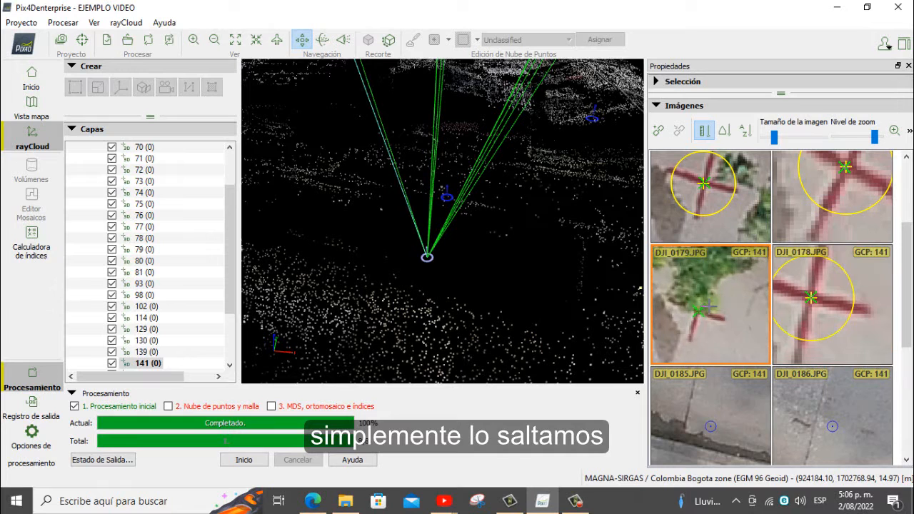
# Mark the centre of control point 141's red cross in photos DJI_0185 and DJI_0186.
pyautogui.scroll(-3, 911, 276)
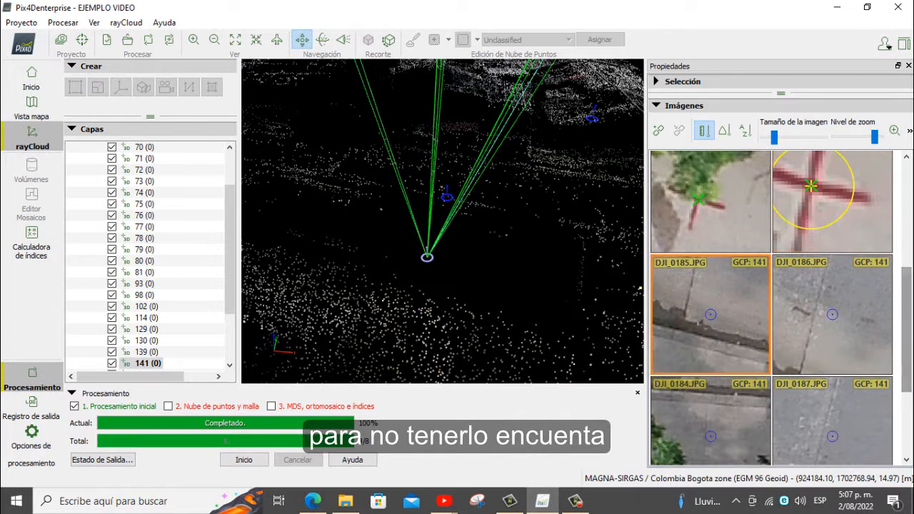
pyautogui.scroll(3, 728, 317)
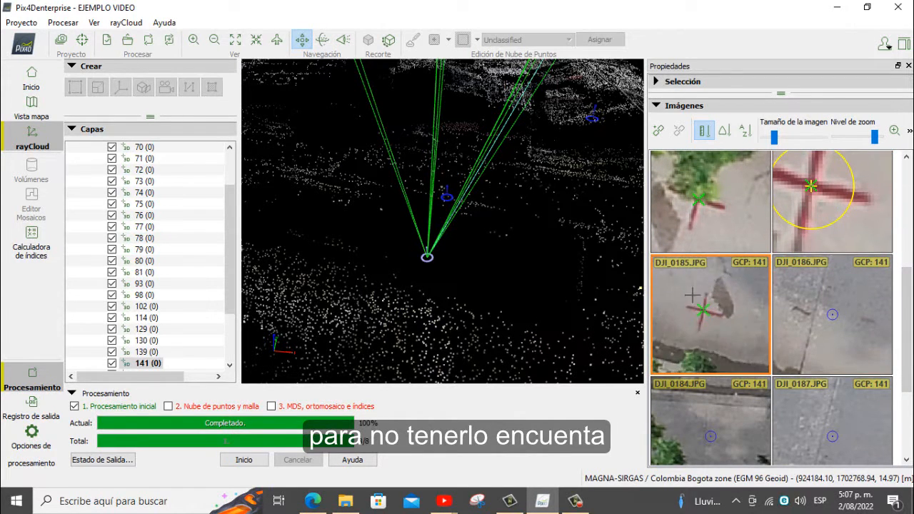
pyautogui.scroll(1, 703, 326)
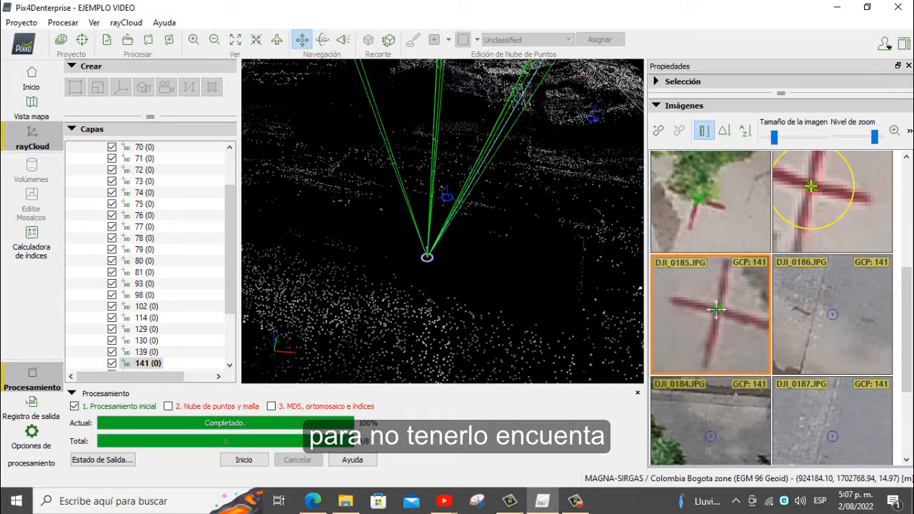
pyautogui.click(716, 308)
pyautogui.scroll(3, 828, 303)
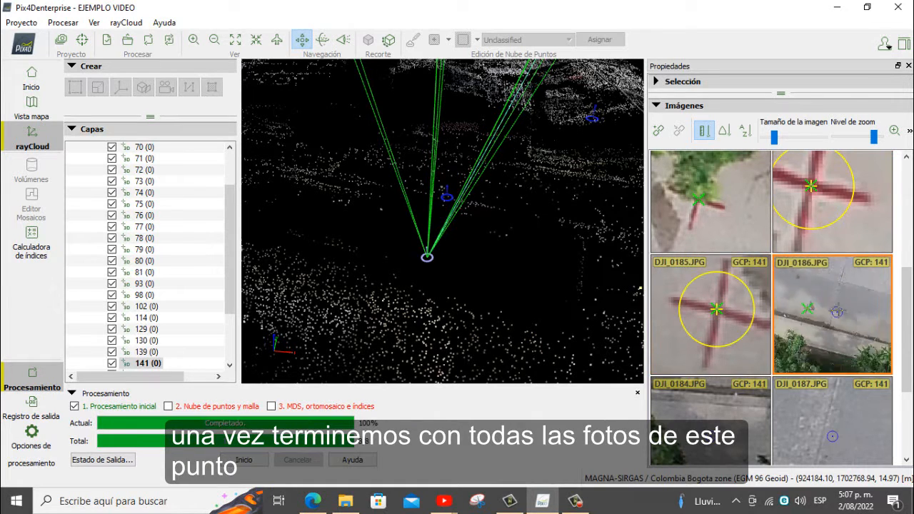
pyautogui.click(827, 304)
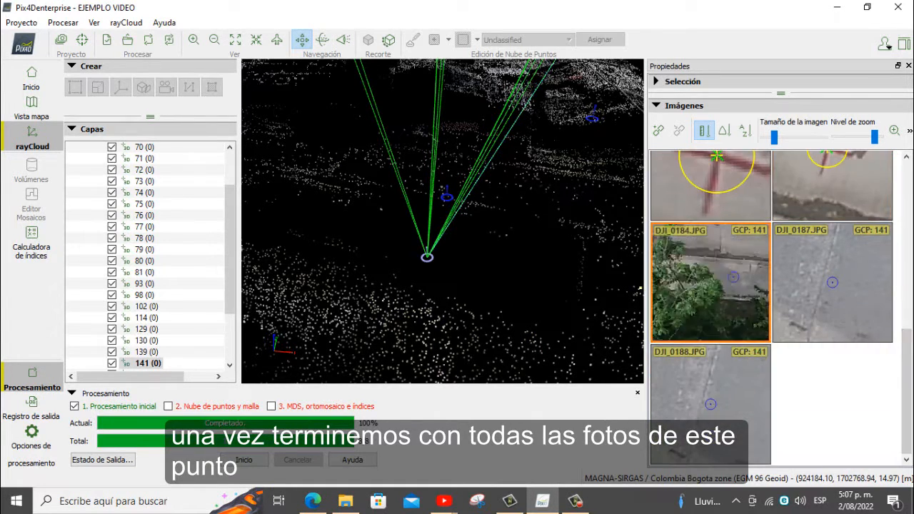
# Mark the centre of control point 141's cross in photos DJI_0187 and DJI_0188, skip DJI_0184, and apply the marks.
pyautogui.scroll(3, 822, 282)
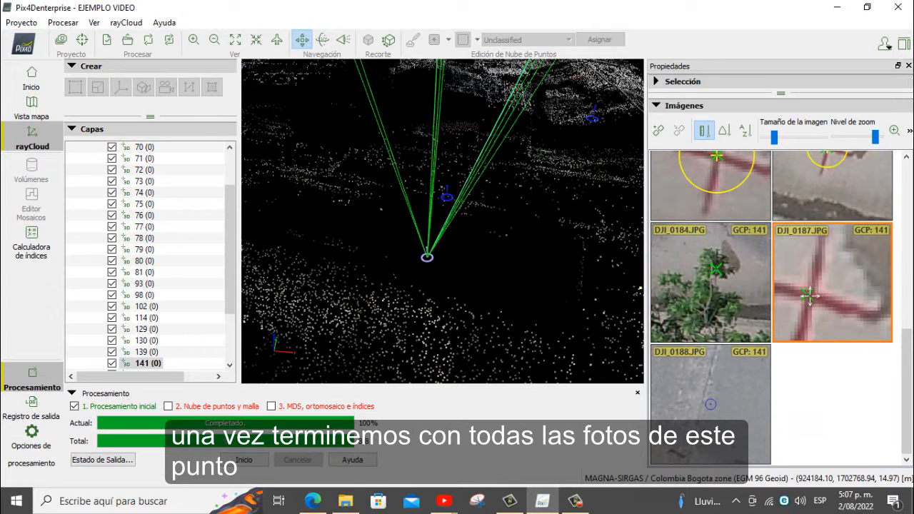
pyautogui.click(808, 295)
pyautogui.scroll(3, 709, 385)
pyautogui.scroll(10, 848, 413)
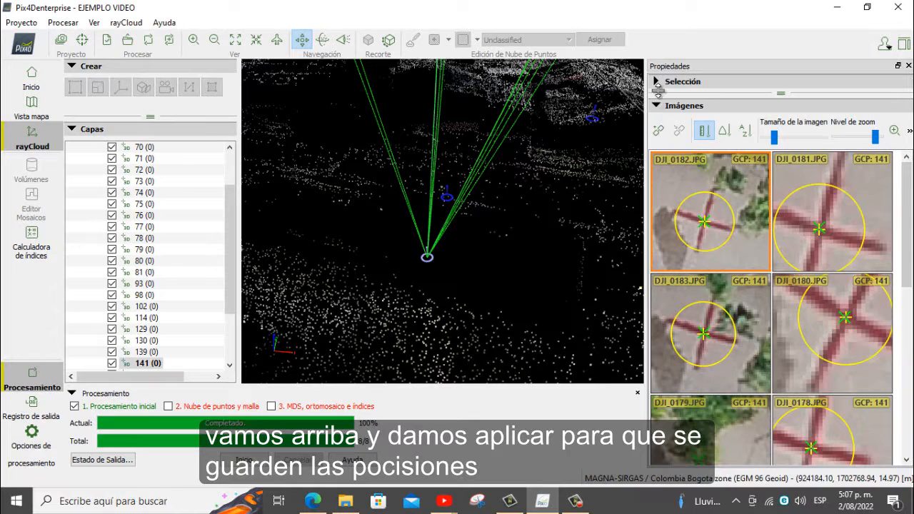
pyautogui.click(657, 82)
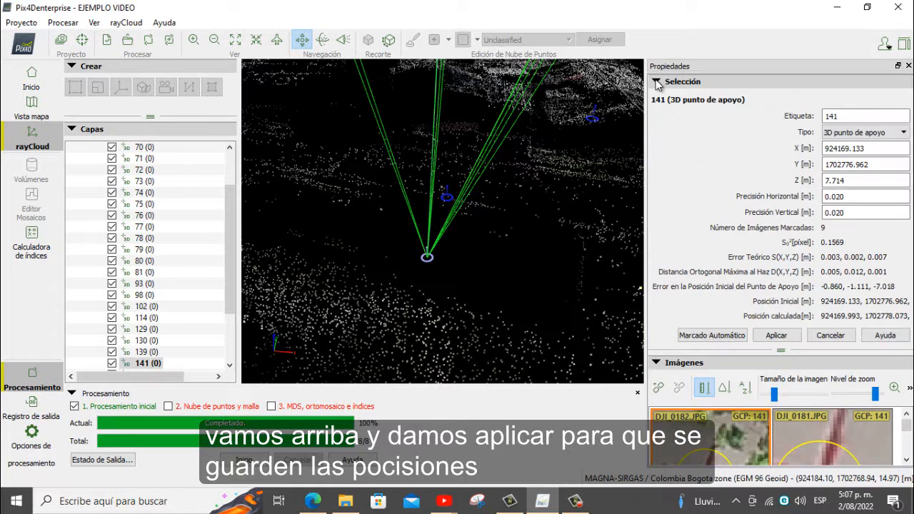
pyautogui.click(777, 336)
# Examine control point 141's computed position against its initial position and the point cloud surface from several angles.
pyautogui.scroll(-5, 483, 218)
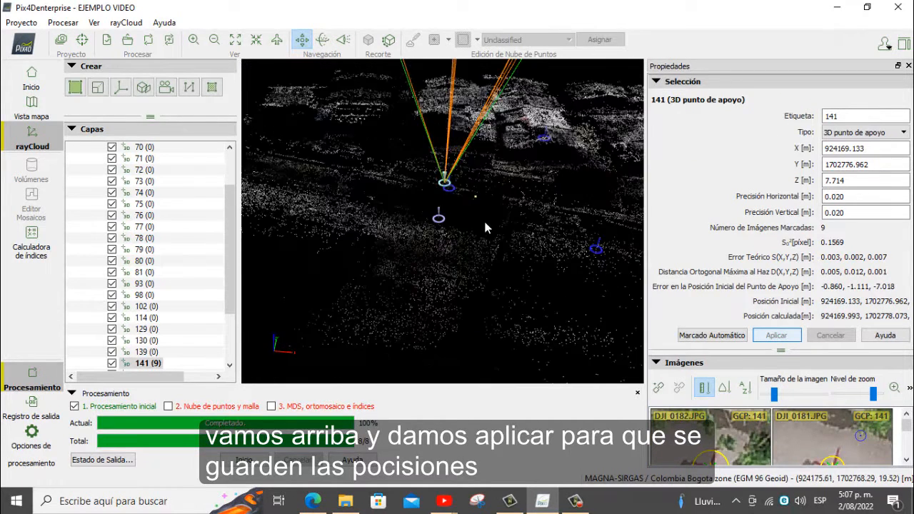
pyautogui.moveTo(477, 228); pyautogui.dragTo(527, 167)
pyautogui.scroll(-5, 449, 208)
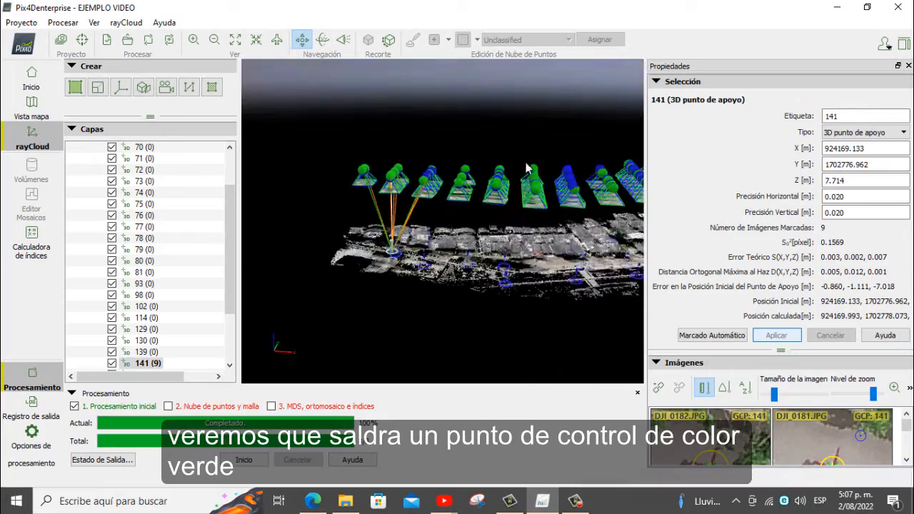
pyautogui.scroll(5, 367, 264)
pyautogui.scroll(5, 367, 260)
pyautogui.moveTo(483, 260); pyautogui.dragTo(608, 224)
pyautogui.scroll(-5, 437, 241)
pyautogui.moveTo(397, 250); pyautogui.dragTo(504, 273)
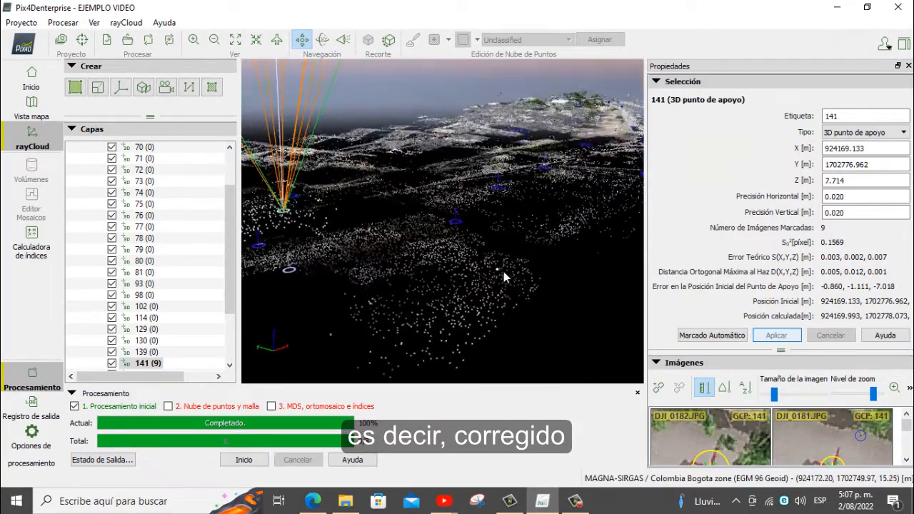
pyautogui.scroll(-4, 379, 247)
pyautogui.moveTo(391, 248); pyautogui.dragTo(323, 265)
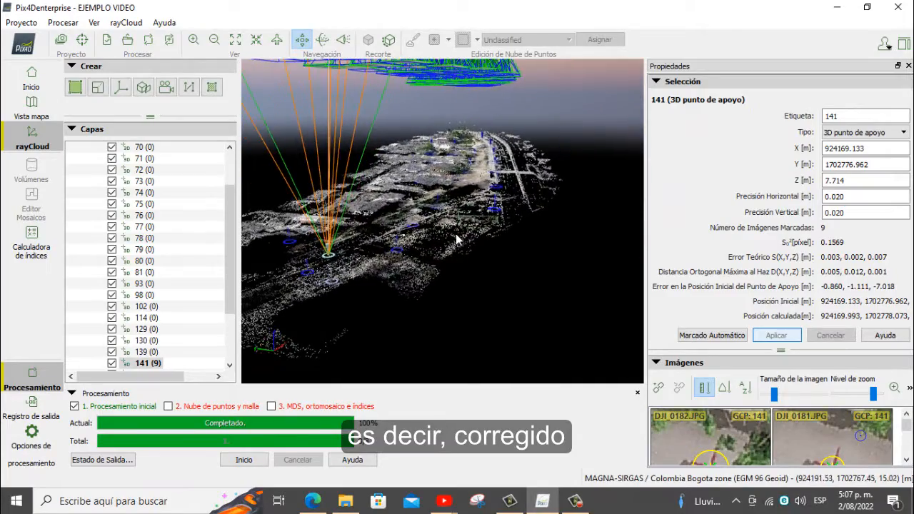
pyautogui.scroll(4, 312, 268)
pyautogui.scroll(-4, 422, 252)
pyautogui.moveTo(423, 251); pyautogui.dragTo(573, 238)
pyautogui.scroll(4, 574, 238)
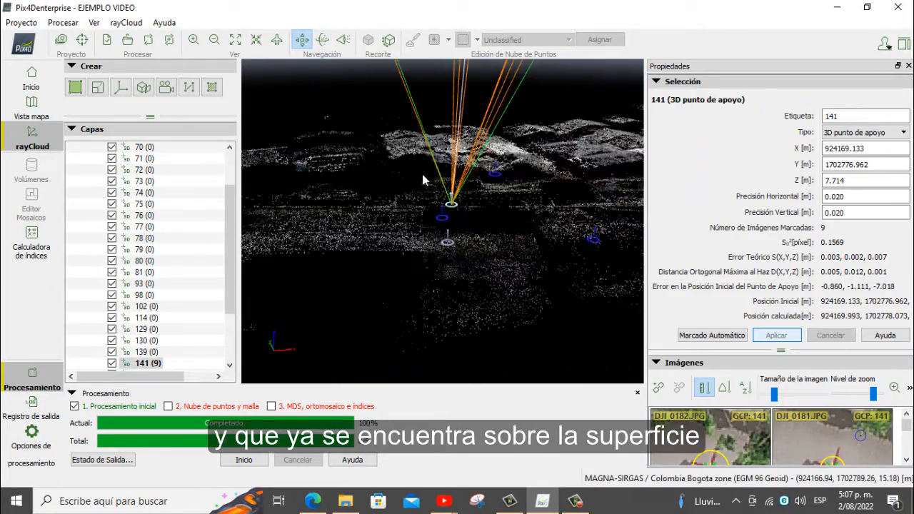
pyautogui.scroll(4, 423, 180)
pyautogui.moveTo(430, 195); pyautogui.dragTo(509, 281)
pyautogui.scroll(-3, 447, 180)
pyautogui.moveTo(496, 216); pyautogui.dragTo(702, 403)
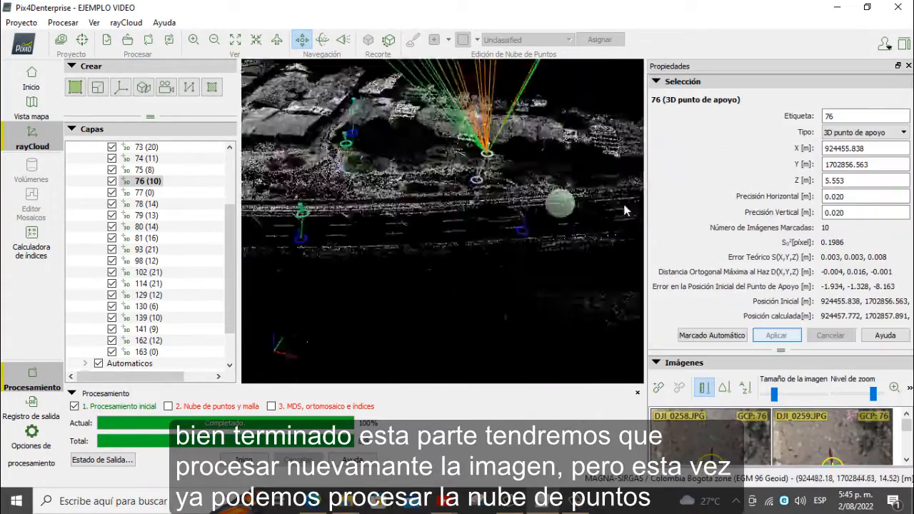
# Mark the centre of control point 77's cross in its photos, including DJI_0264, DJI_0265, DJI_0258, DJI_0254 and DJI_0257, and apply the marks.
pyautogui.click(655, 82)
pyautogui.scroll(-2, 772, 307)
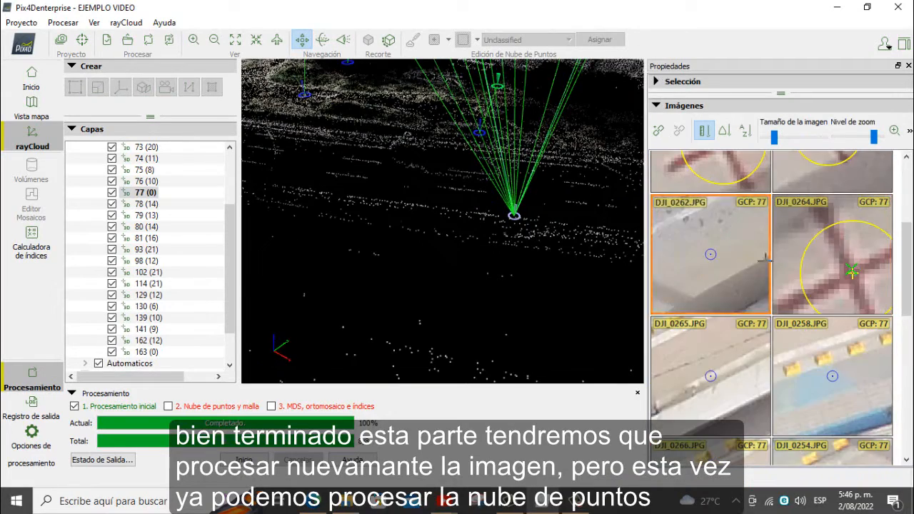
pyautogui.scroll(-5, 725, 369)
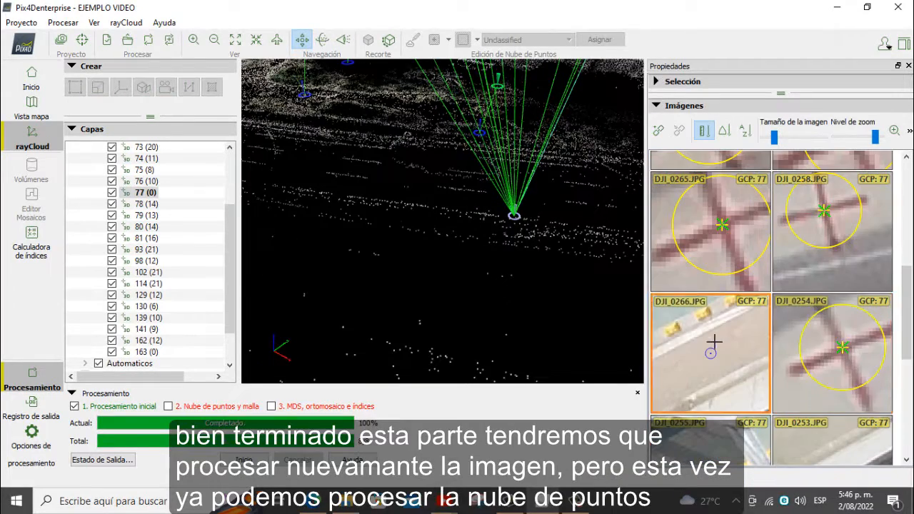
pyautogui.scroll(-2, 836, 272)
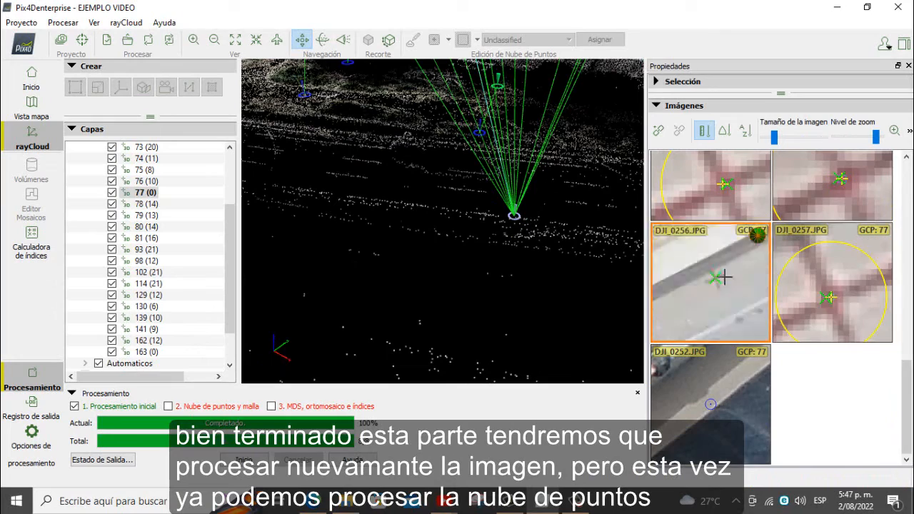
pyautogui.click(659, 83)
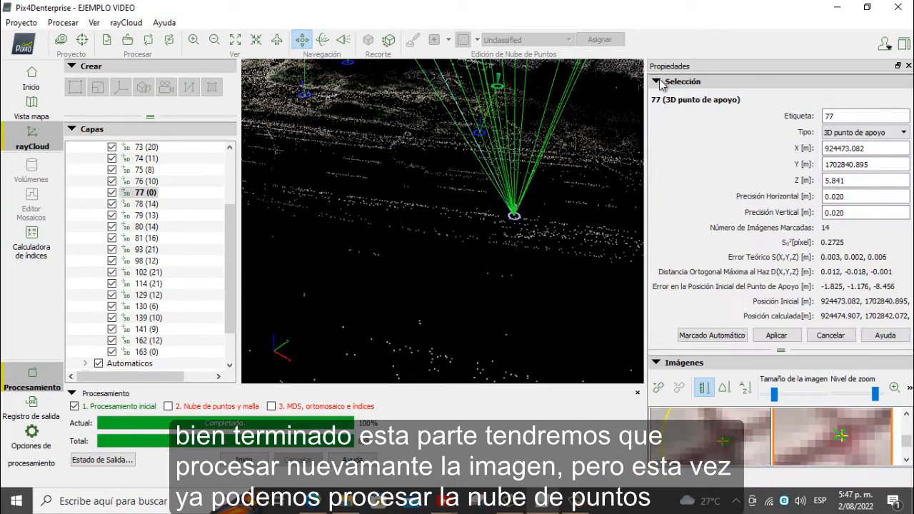
pyautogui.scroll(-10, 502, 240)
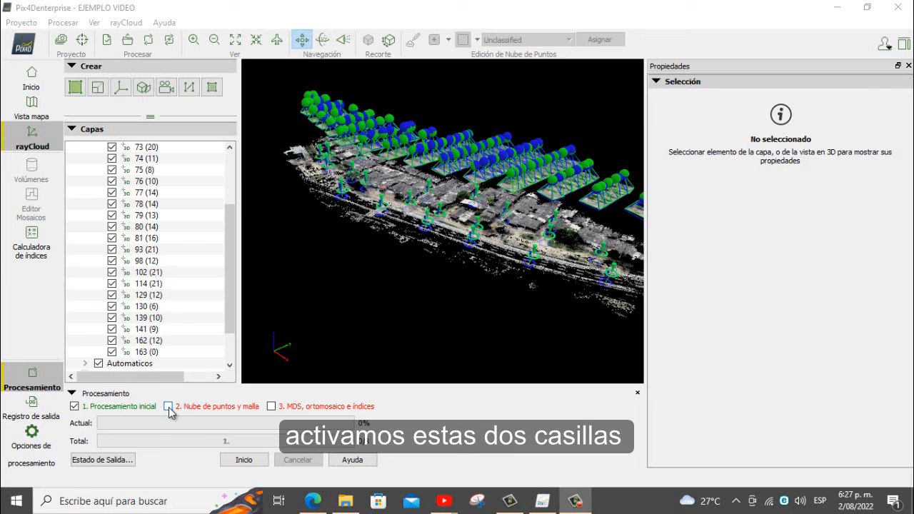
# Enable point cloud and mesh plus DSM, orthomosaic and index processing alongside initial processing, and start the run.
pyautogui.click(168, 406)
pyautogui.click(272, 407)
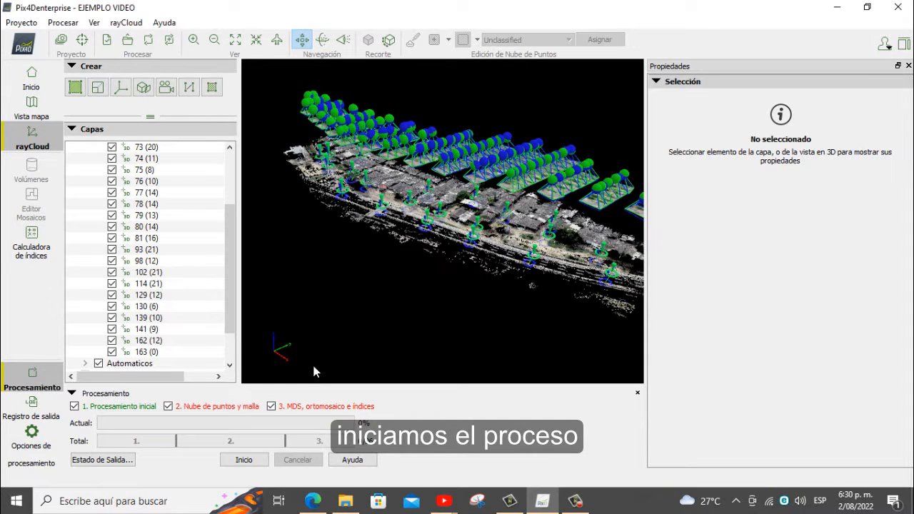
pyautogui.click(247, 461)
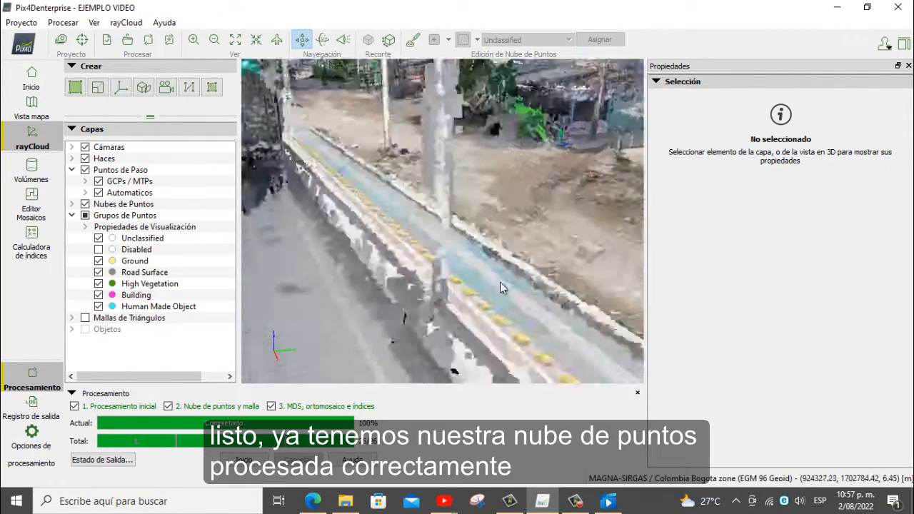
# Display the triangle meshes and inspect the processed model along the road and over the houses.
pyautogui.click(85, 318)
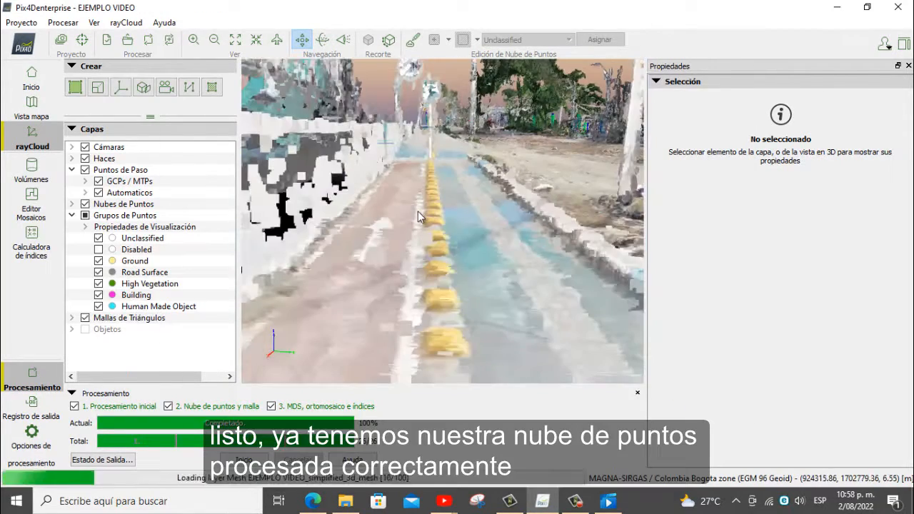
pyautogui.moveTo(418, 211); pyautogui.dragTo(400, 303)
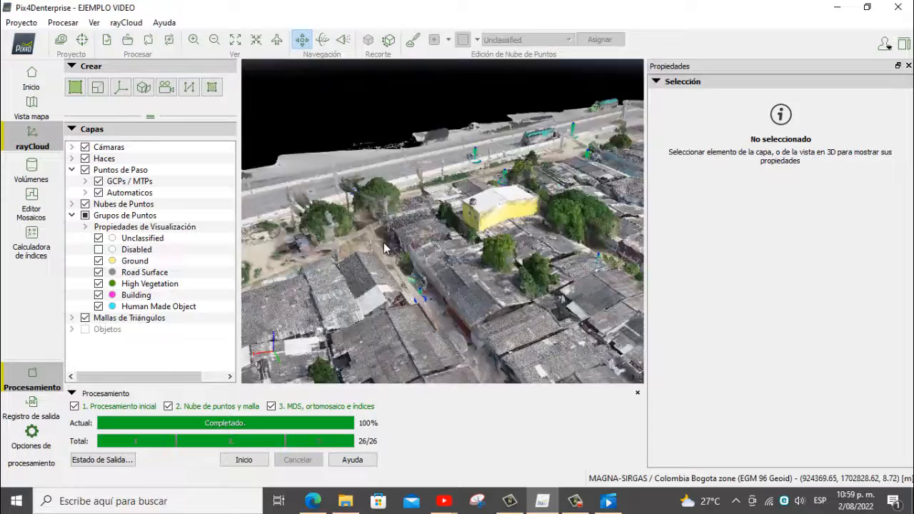
pyautogui.moveTo(383, 242); pyautogui.dragTo(300, 190)
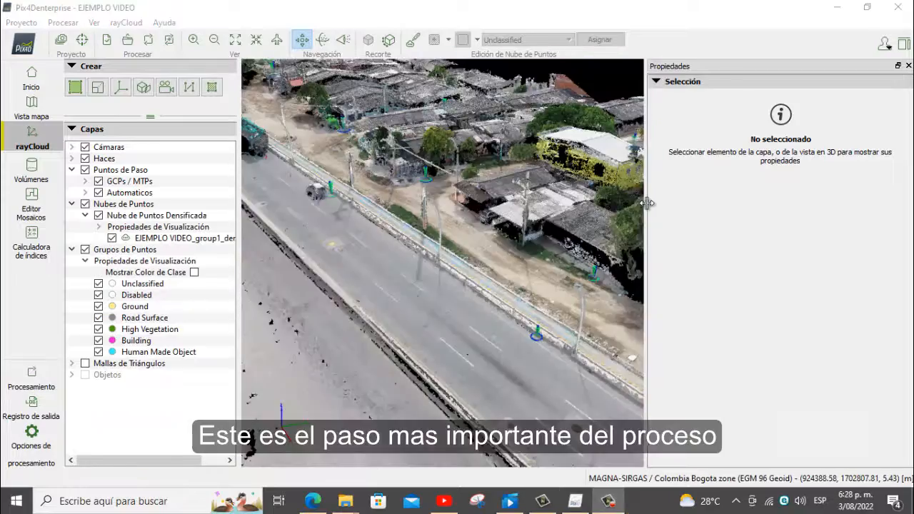
# Widen the 3D view and show the point groups in their class colours to examine the automatic classification.
pyautogui.moveTo(647, 203); pyautogui.dragTo(759, 204)
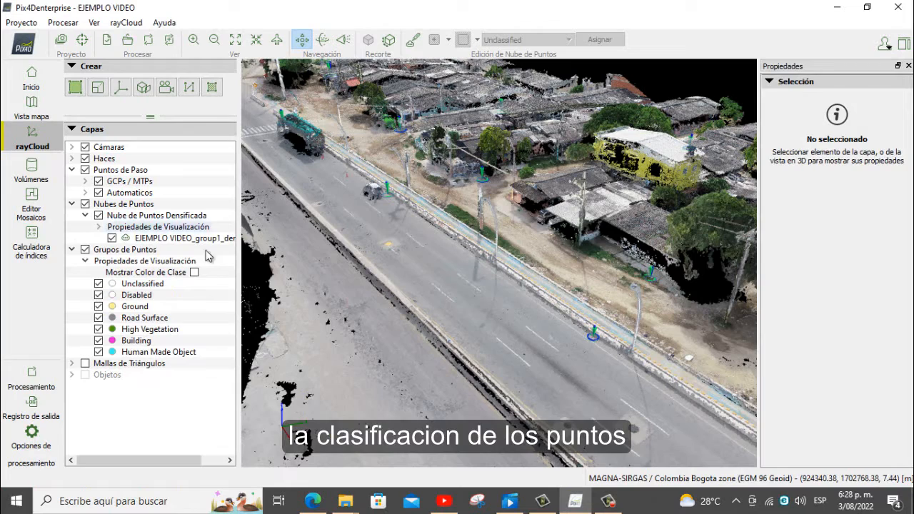
pyautogui.click(194, 272)
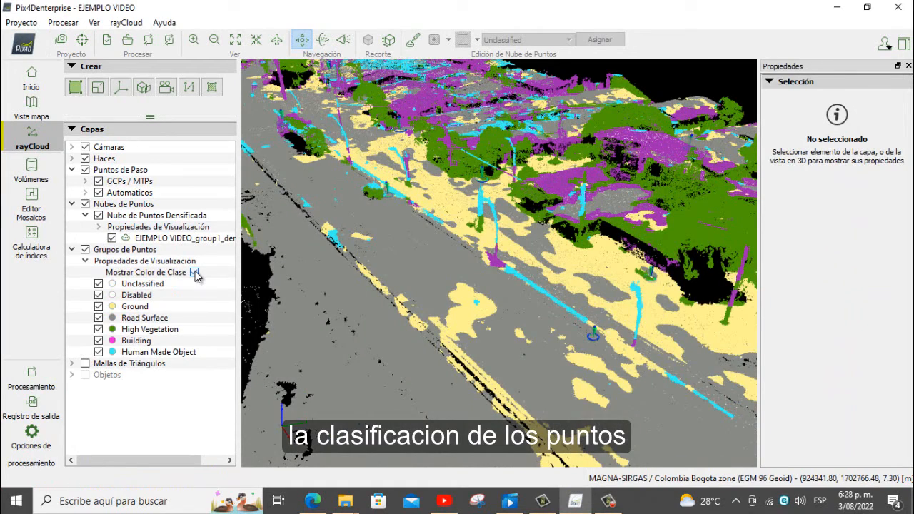
pyautogui.scroll(-5, 312, 237)
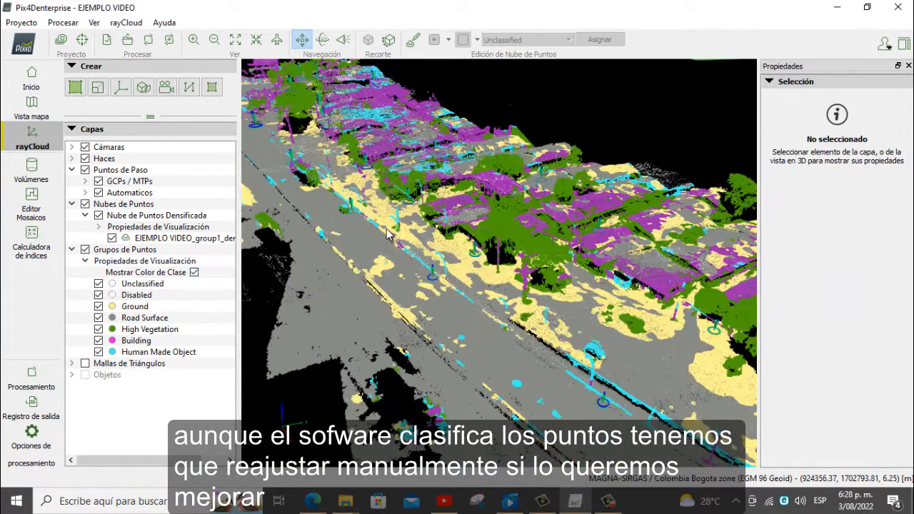
pyautogui.scroll(3, 387, 234)
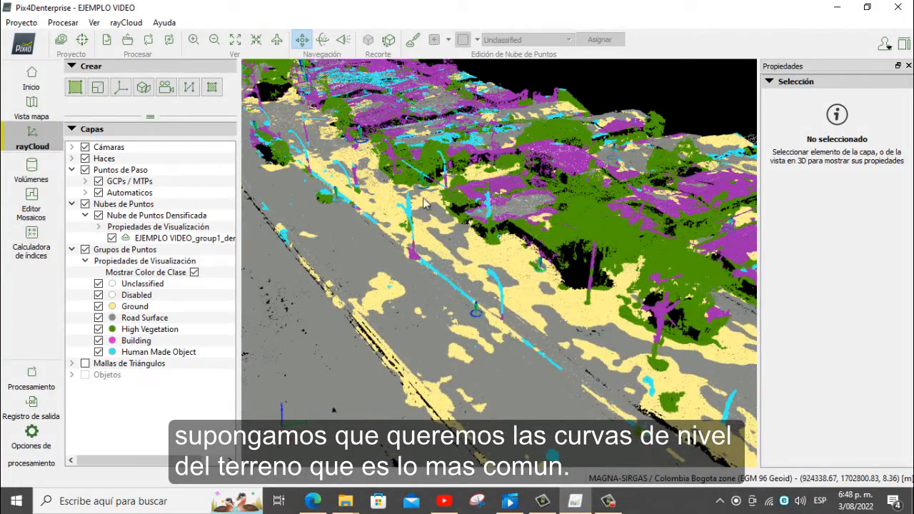
pyautogui.scroll(-4, 423, 204)
pyautogui.scroll(2, 423, 204)
pyautogui.scroll(-3, 423, 204)
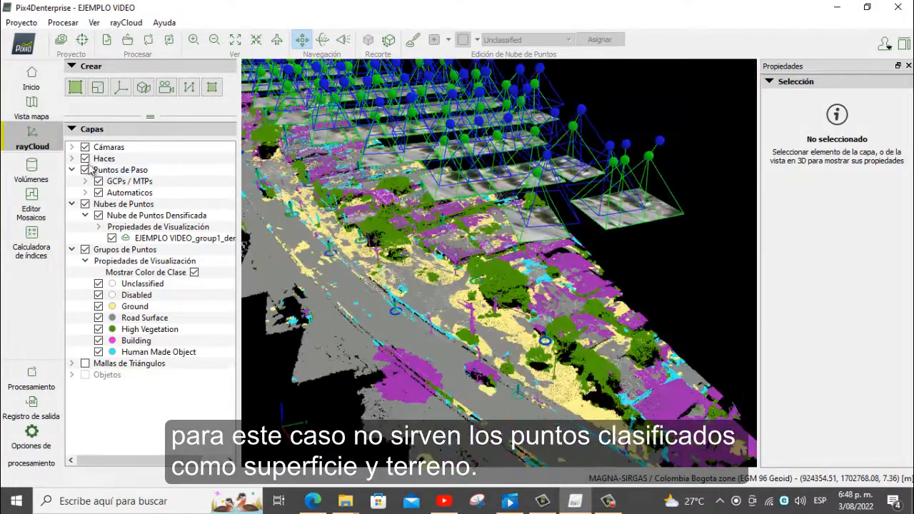
# Hide the cameras and the High Vegetation point group in the rayCloud.
pyautogui.click(85, 147)
pyautogui.scroll(5, 429, 239)
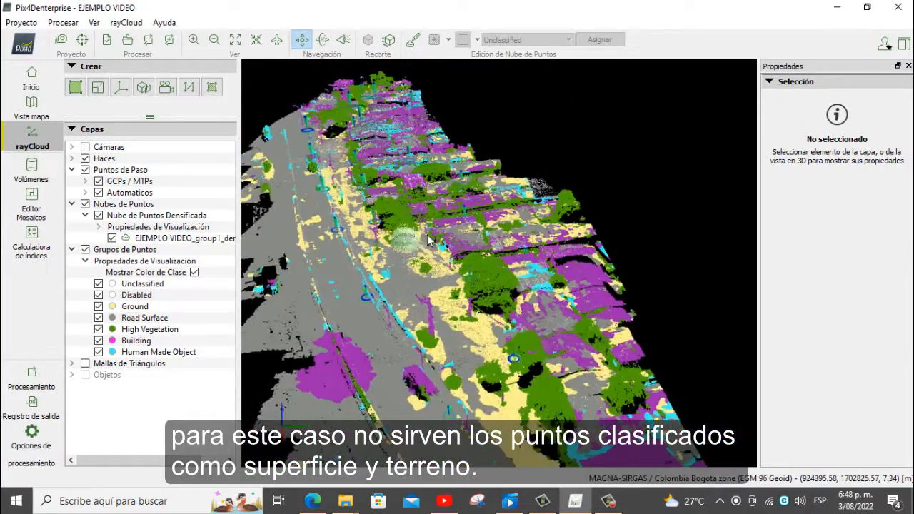
pyautogui.click(99, 329)
pyautogui.click(97, 332)
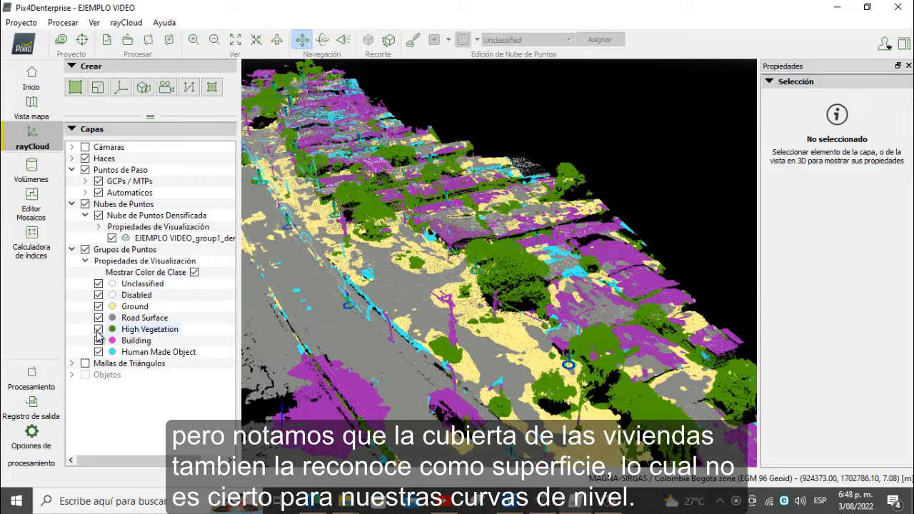
pyautogui.click(97, 332)
pyautogui.click(97, 331)
pyautogui.click(97, 332)
# Toggle the Building point group's visibility to check which points it contains, leaving it shown.
pyautogui.click(98, 341)
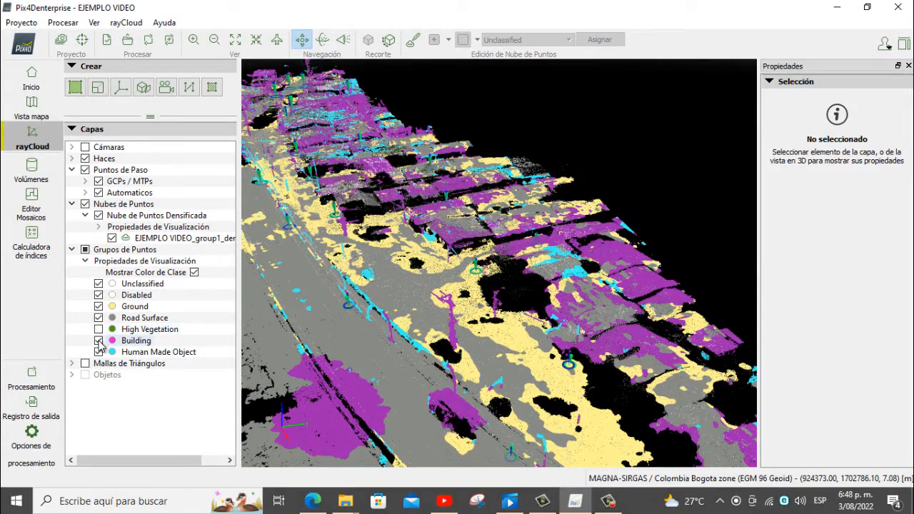
pyautogui.click(99, 341)
pyautogui.click(98, 342)
# Outline the misclassified points along the road's median and edge and assign them to the Road Surface group.
pyautogui.scroll(-3, 478, 333)
pyautogui.scroll(5, 478, 339)
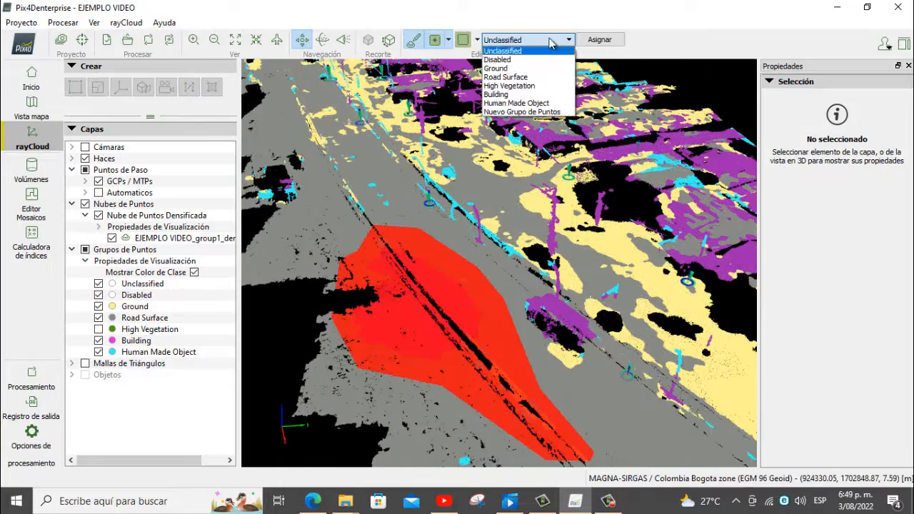
pyautogui.click(503, 78)
pyautogui.scroll(3, 444, 243)
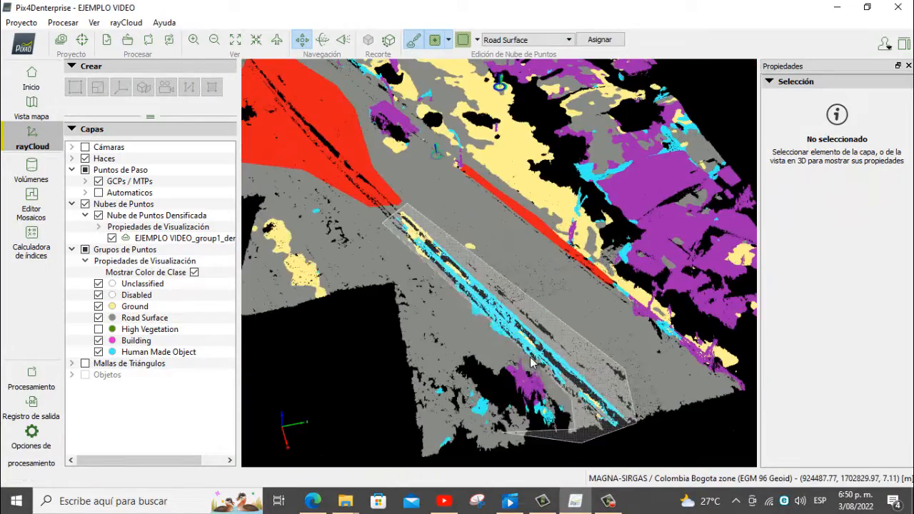
# Assign the outlined house roof points beside the road to the Building point group.
pyautogui.click(526, 39)
pyautogui.click(500, 93)
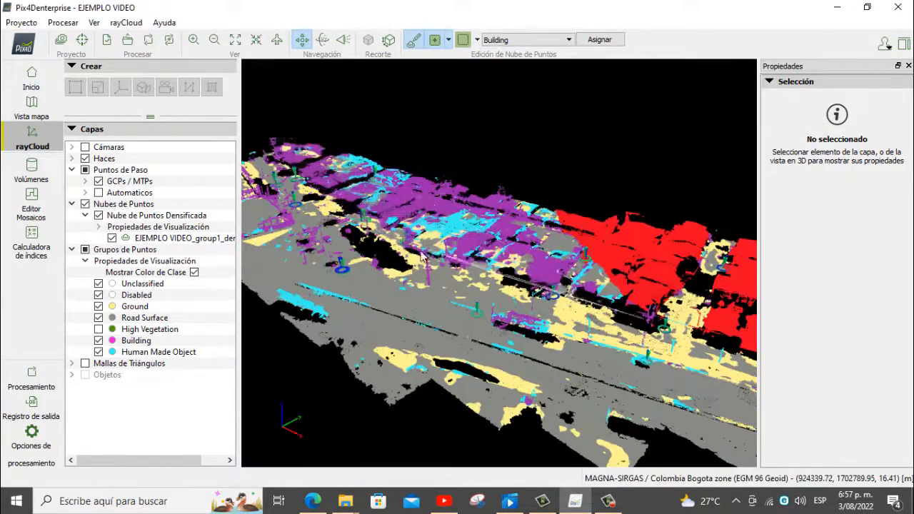
pyautogui.click(600, 39)
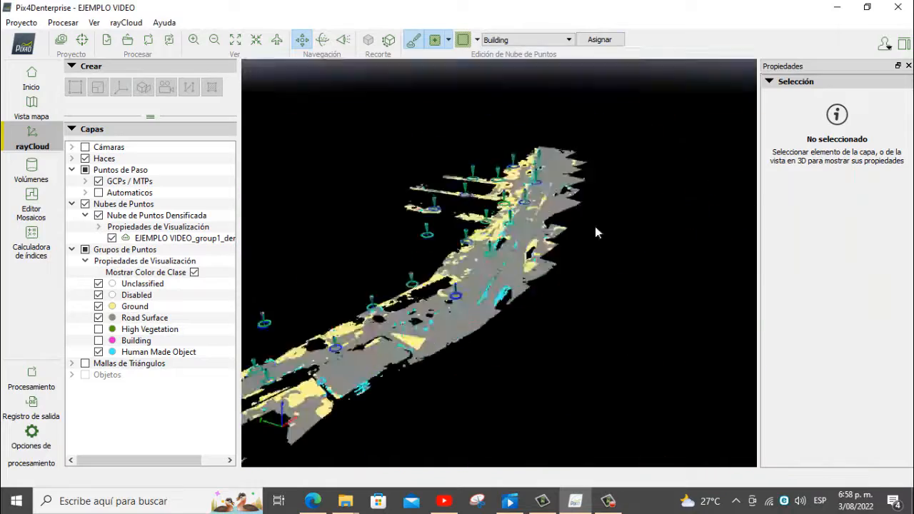
# Show the point groups in their real colours and reduce the densified point cloud's point size.
pyautogui.click(194, 272)
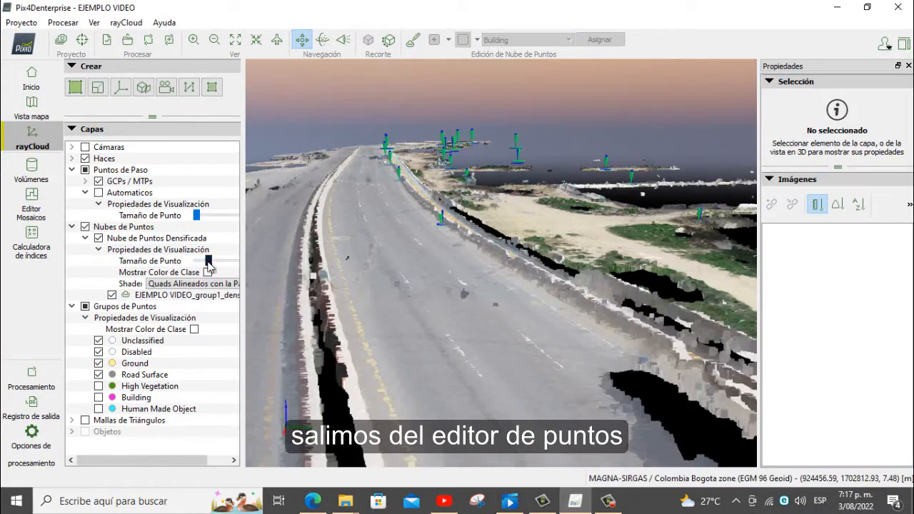
pyautogui.moveTo(207, 262); pyautogui.dragTo(161, 263)
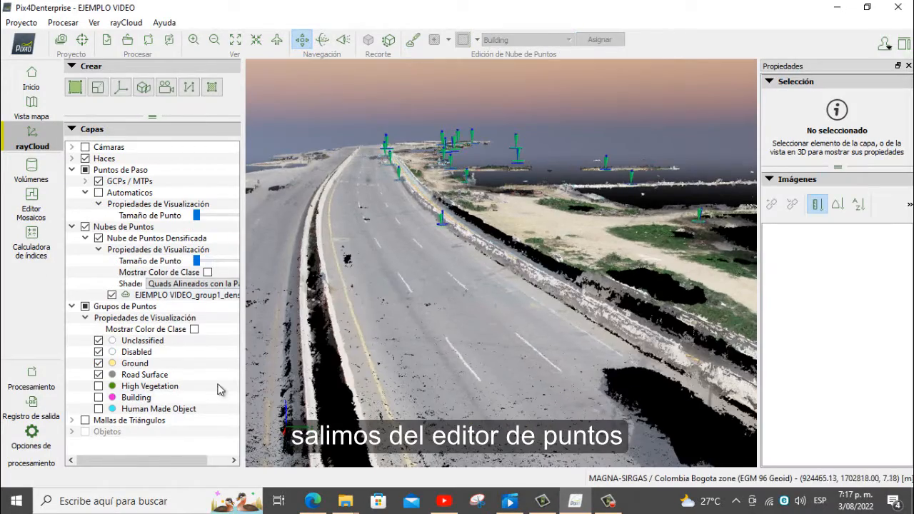
# Export only the Ground and Road Surface groups of the densified point cloud in LAS format, then close the export folder.
pyautogui.click(265, 322)
pyautogui.click(457, 274)
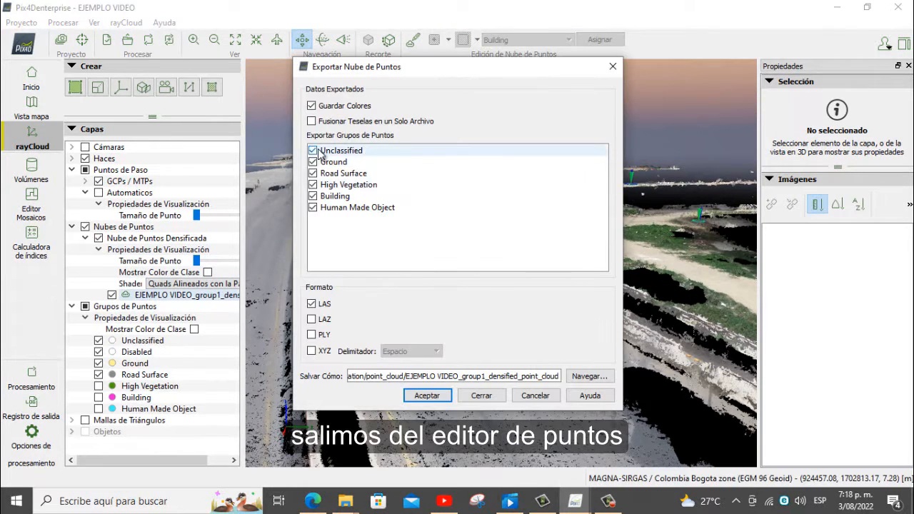
pyautogui.click(313, 184)
pyautogui.click(313, 196)
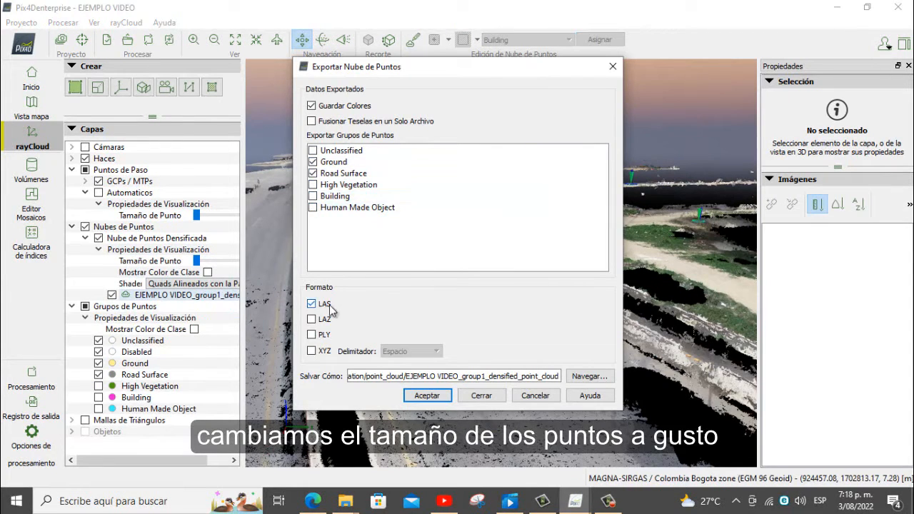
pyautogui.click(427, 395)
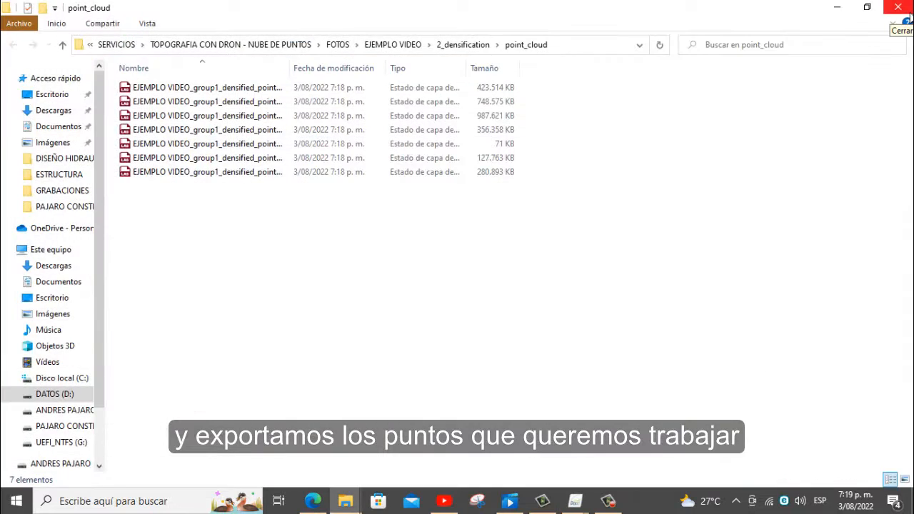
pyautogui.click(907, 18)
# Exclude the already completed initial processing from the next processing run.
pyautogui.click(561, 364)
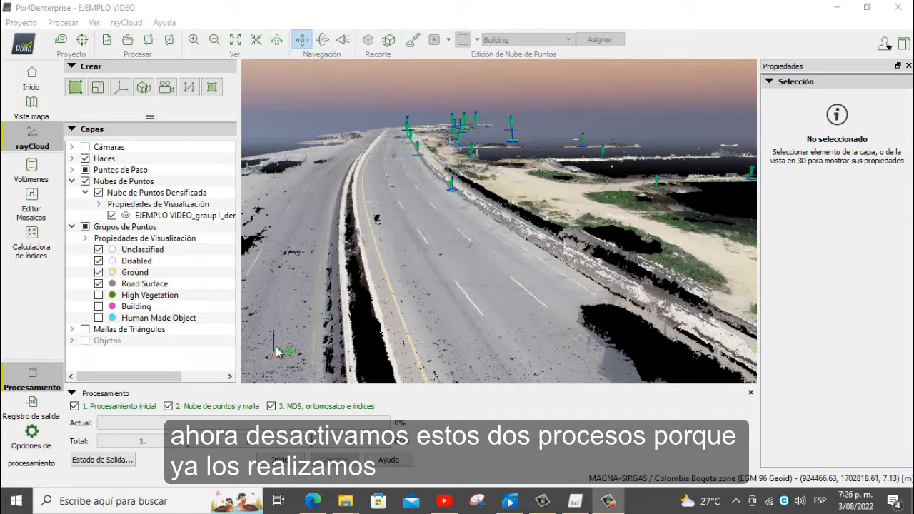
pyautogui.click(74, 407)
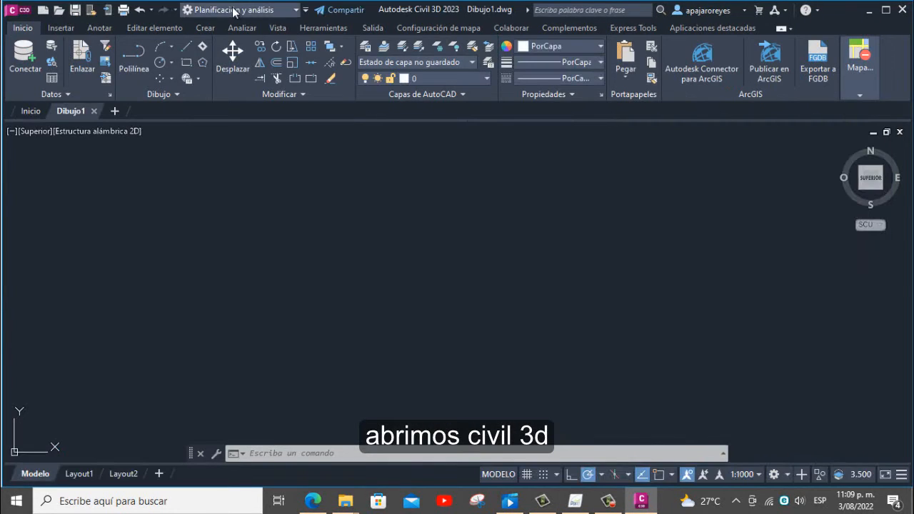
# In Civil 3D, activate the Civil 3D workspace and assign a coordinate system from the Colombia category to the drawing.
pyautogui.click(221, 25)
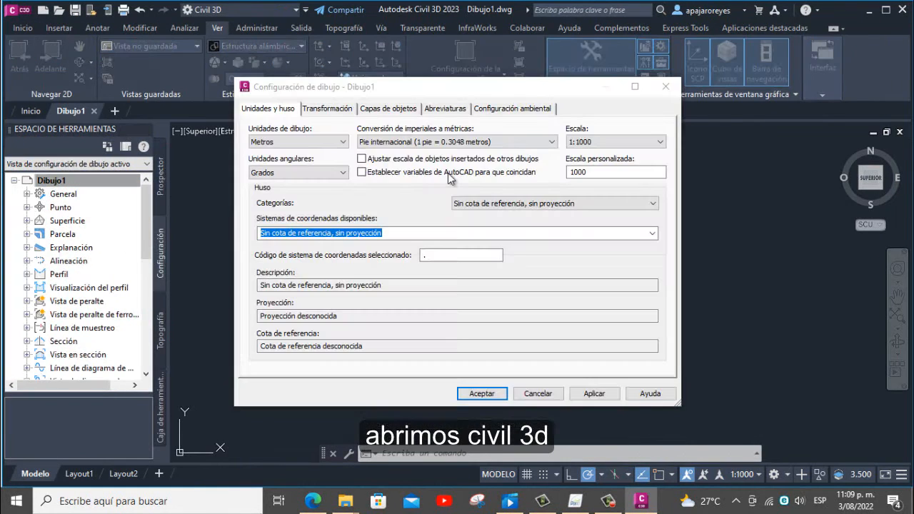
pyautogui.click(553, 204)
pyautogui.scroll(-3, 546, 351)
pyautogui.click(525, 400)
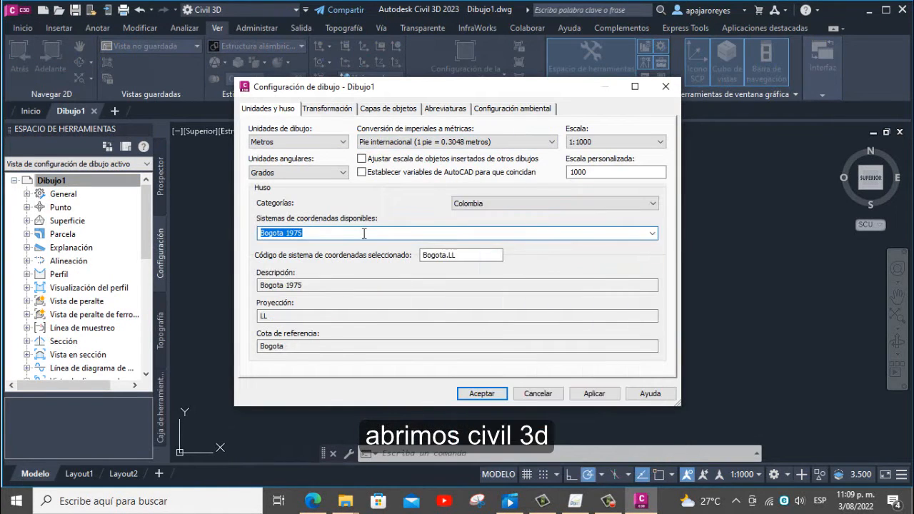
pyautogui.click(653, 232)
pyautogui.click(321, 359)
pyautogui.click(482, 393)
# Switch to the Planificación y análisis workspace and browse to the 2_mosaic folder in 3_dsm_ortho for inserting an image.
pyautogui.click(276, 10)
pyautogui.click(224, 67)
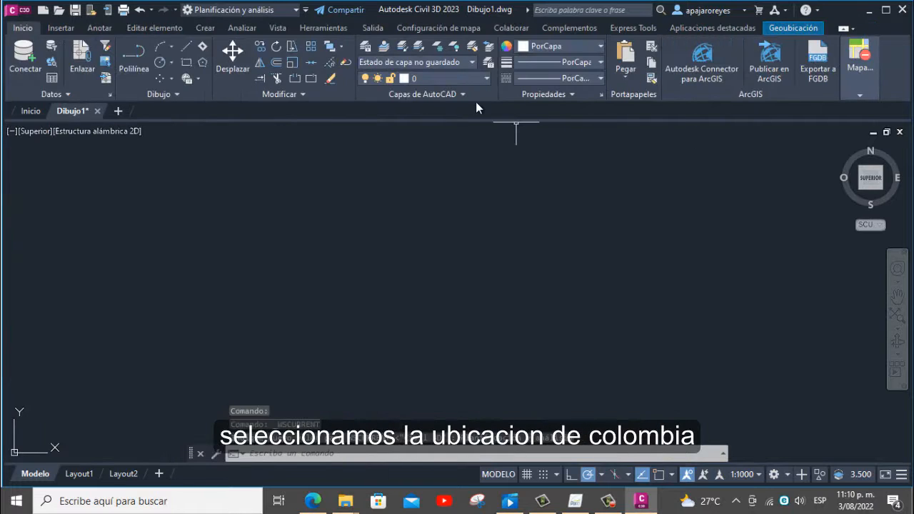
pyautogui.click(61, 27)
pyautogui.click(570, 56)
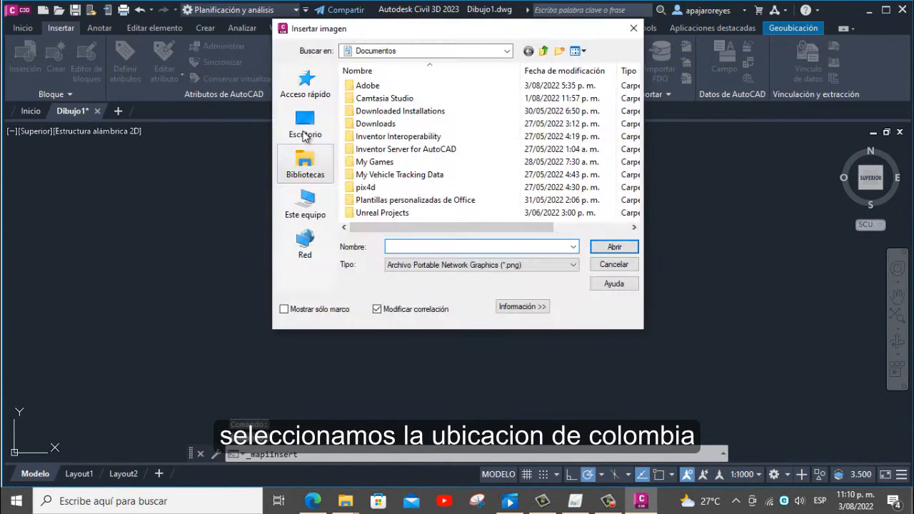
pyautogui.doubleClick(374, 107)
pyautogui.doubleClick(385, 111)
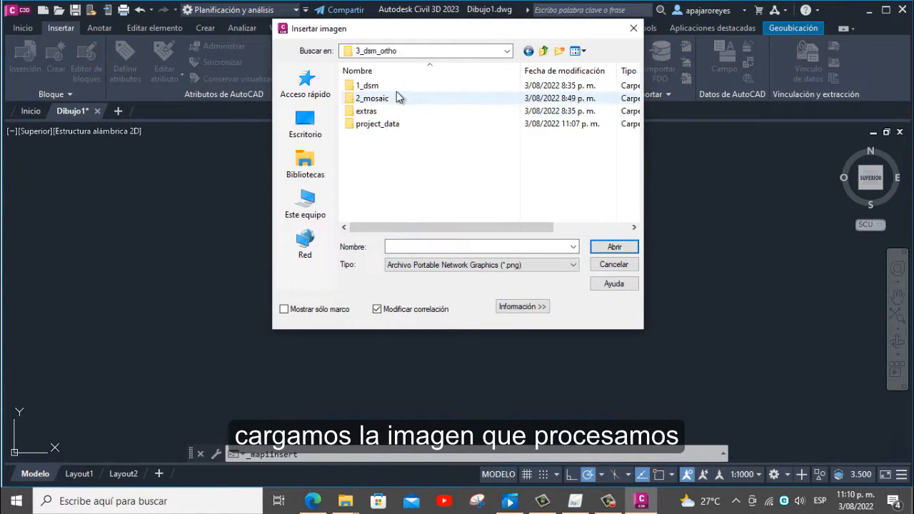
pyautogui.doubleClick(393, 98)
# Insert the QuickBird TIFF image EJEMPLO VIDEO_transparent_mosaic_group1 with its correlation and fit it in the view.
pyautogui.click(493, 265)
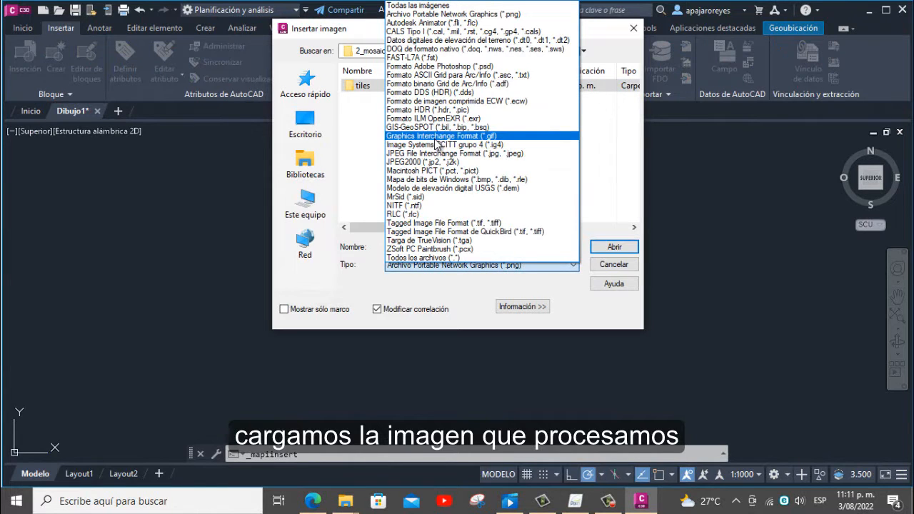
pyautogui.click(492, 232)
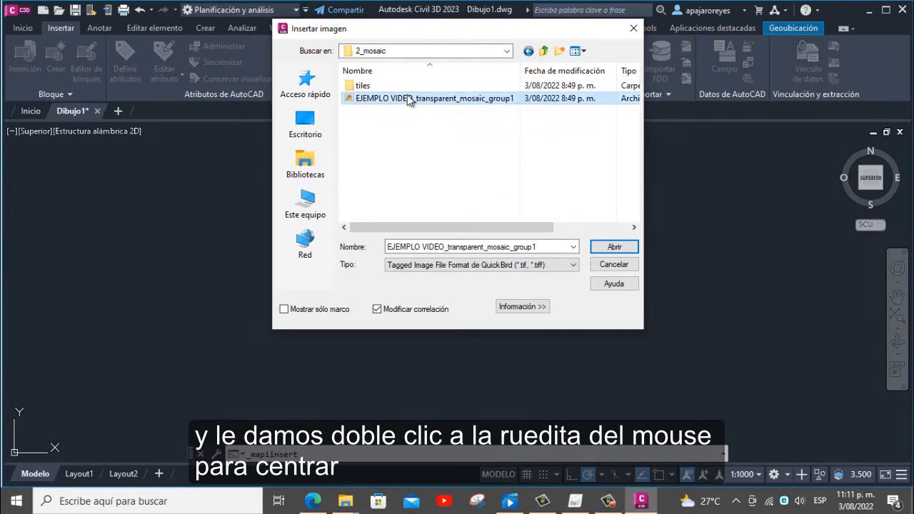
pyautogui.doubleClick(408, 98)
pyautogui.click(440, 272)
pyautogui.click(395, 384)
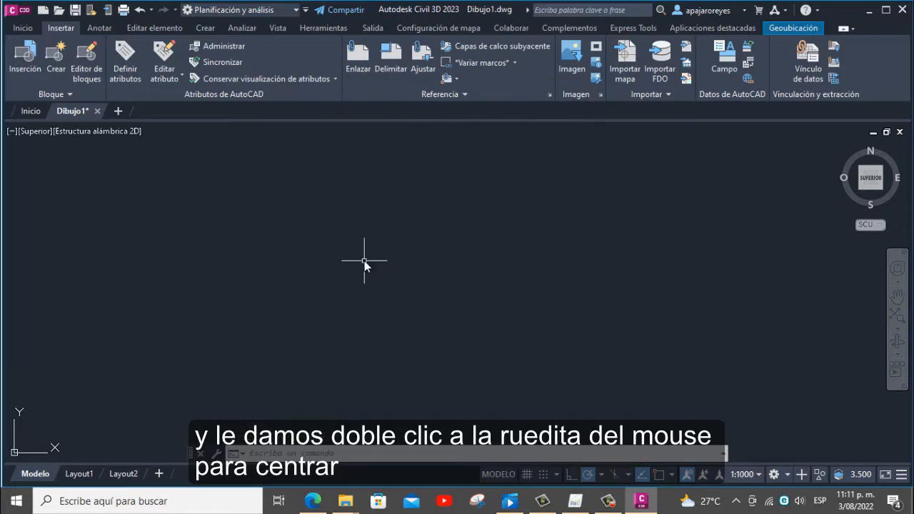
pyautogui.middleClick(347, 264)
pyautogui.middleClick(347, 264)
# Draw a polyline boundary just inside the irregular edges of the orthomosaic, enclosing the houses and the road.
pyautogui.click(505, 295)
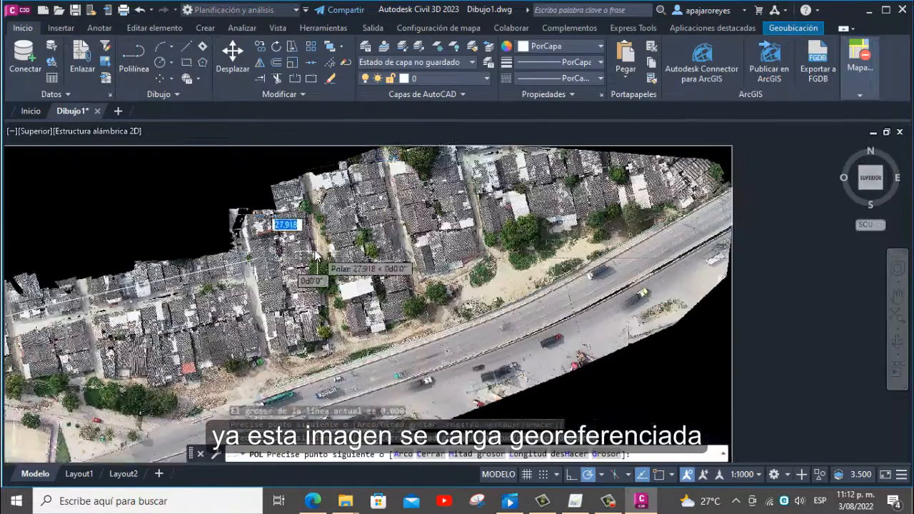
pyautogui.click(468, 173)
pyautogui.moveTo(468, 179); pyautogui.dragTo(307, 238, button='middle')
pyautogui.scroll(4, 521, 314)
pyautogui.click(608, 243)
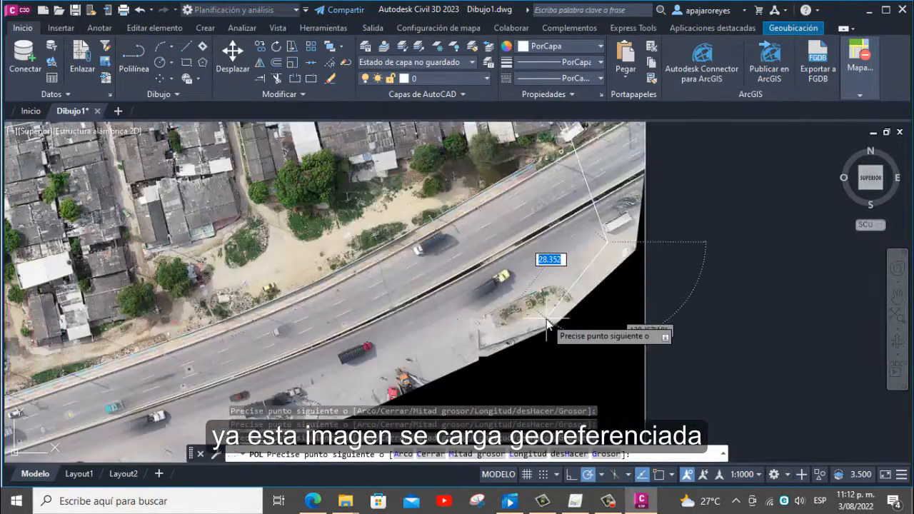
pyautogui.moveTo(215, 400); pyautogui.dragTo(642, 172, button='middle')
pyautogui.click(292, 361)
pyautogui.moveTo(143, 322); pyautogui.dragTo(714, 236, button='middle')
pyautogui.click(638, 343)
pyautogui.click(163, 319)
pyautogui.moveTo(163, 300); pyautogui.dragTo(400, 400, button='middle')
pyautogui.scroll(-3, 257, 243)
pyautogui.click(228, 221)
pyautogui.press('Escape')
pyautogui.scroll(-4, 279, 178)
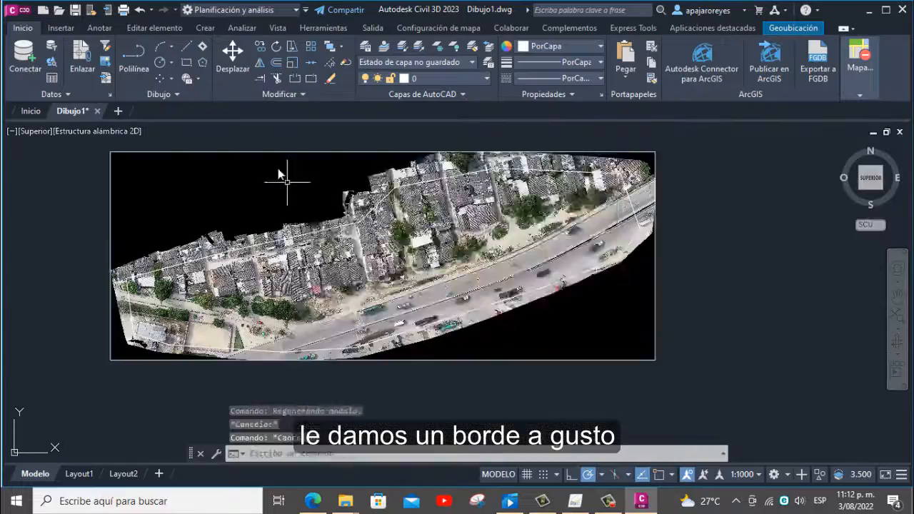
# Clip the orthomosaic image to the polyline boundary drawn around it.
pyautogui.click(281, 151)
pyautogui.click(140, 63)
pyautogui.click(379, 457)
pyautogui.click(460, 310)
# Draw a closed polyline around the vacant lot between the houses and the road to mark the food court site.
pyautogui.scroll(7, 470, 279)
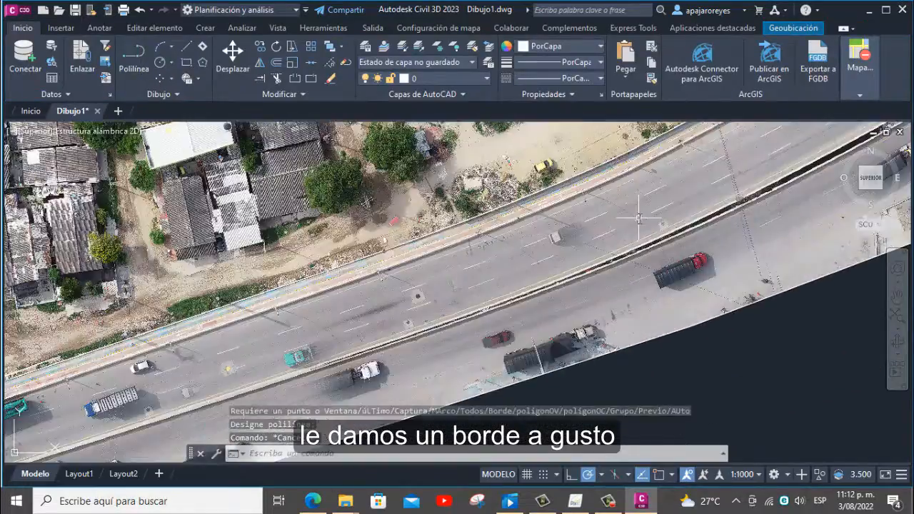
pyautogui.moveTo(639, 210); pyautogui.dragTo(614, 336, button='middle')
pyautogui.scroll(4, 417, 256)
pyautogui.click(133, 57)
pyautogui.scroll(2, 500, 270)
pyautogui.scroll(-6, 457, 218)
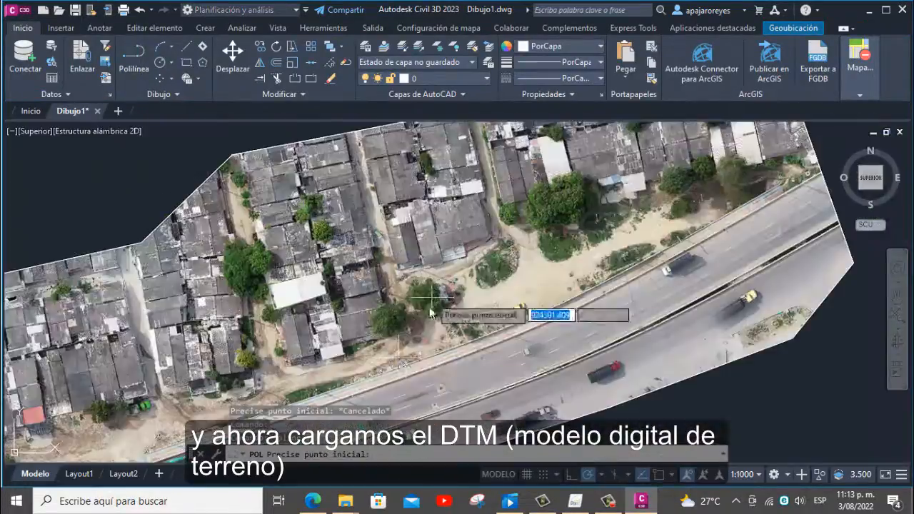
pyautogui.click(402, 358)
pyautogui.click(401, 280)
pyautogui.click(554, 221)
pyautogui.click(707, 192)
pyautogui.click(718, 217)
pyautogui.click(615, 273)
pyautogui.click(515, 320)
pyautogui.click(401, 359)
pyautogui.press('Return')
pyautogui.click(493, 244)
pyautogui.moveTo(543, 276); pyautogui.dragTo(476, 266, button='middle')
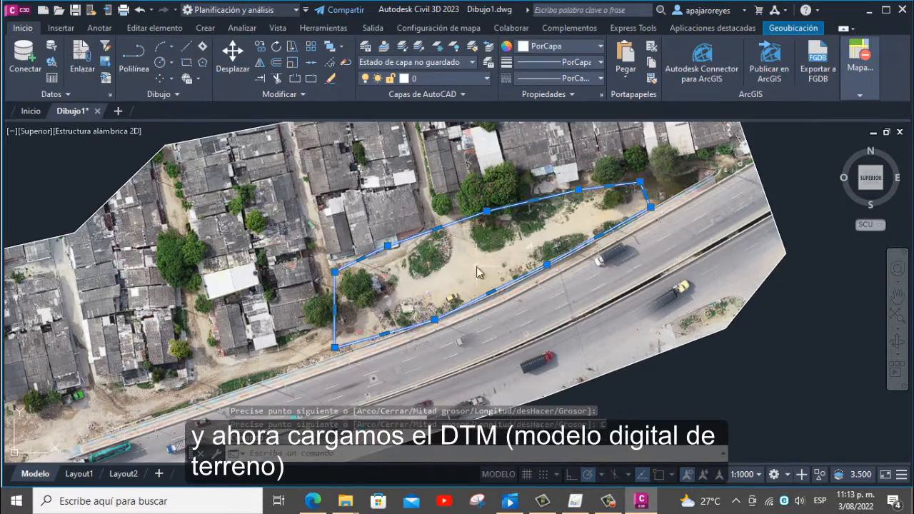
pyautogui.press('Escape')
pyautogui.scroll(-2, 614, 236)
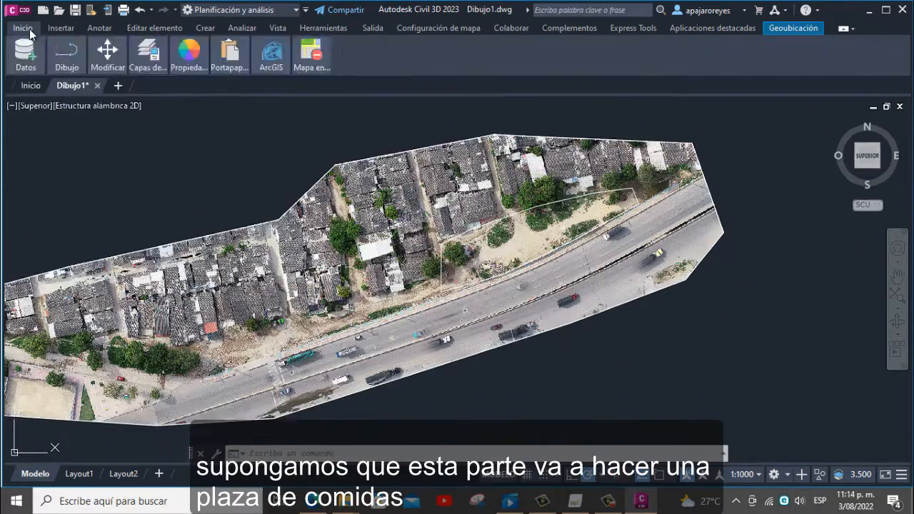
# Return to the Civil 3D workspace and create a surface from the GEOTIFF DEM file EJEMPLO VIDEO_dtm in extras\dtm.
pyautogui.click(235, 10)
pyautogui.click(257, 27)
pyautogui.rightClick(62, 223)
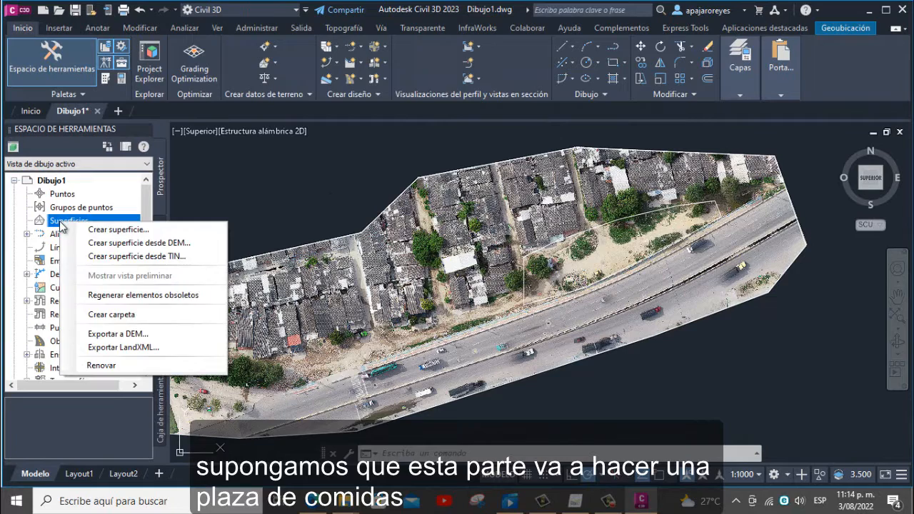
pyautogui.click(107, 243)
pyautogui.click(294, 209)
pyautogui.doubleClick(371, 214)
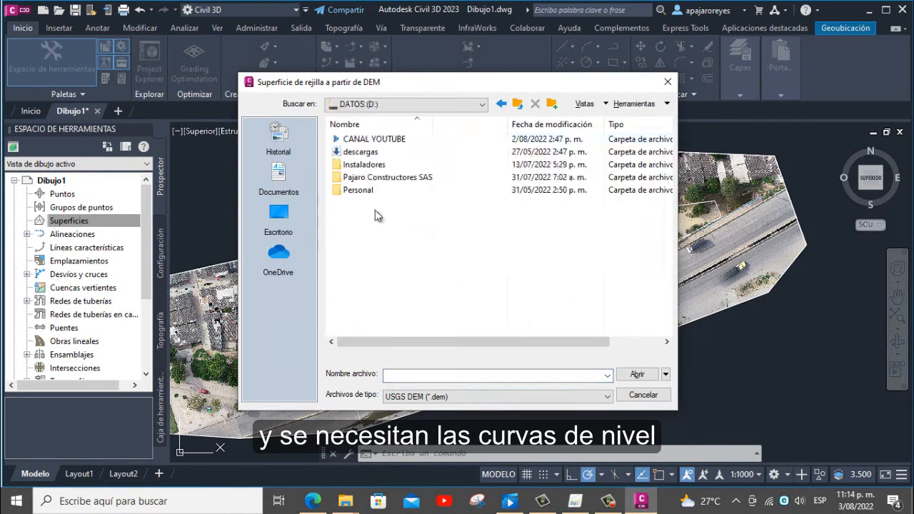
pyautogui.doubleClick(353, 173)
pyautogui.doubleClick(350, 163)
pyautogui.doubleClick(350, 164)
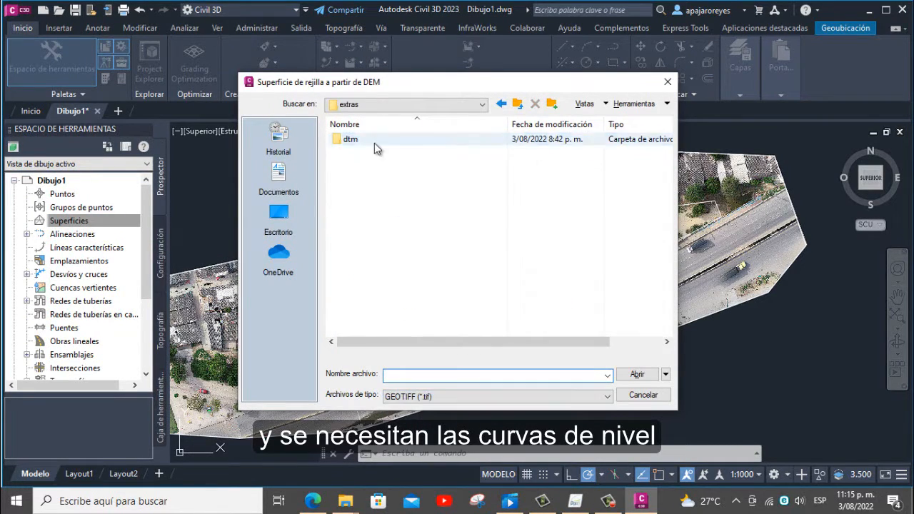
pyautogui.doubleClick(360, 152)
pyautogui.click(392, 225)
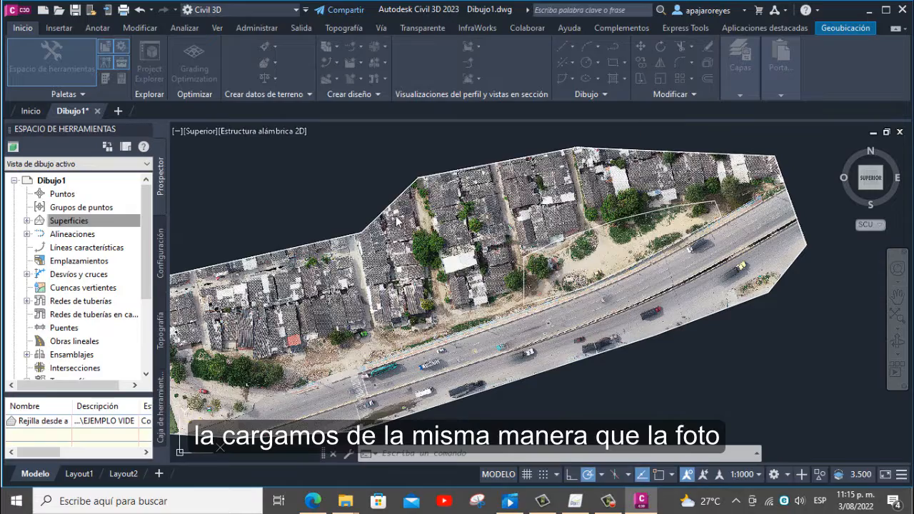
# Set the terrain surface style's contour intervals to 1 m for minor and 5 m for major contours.
pyautogui.scroll(-3, 579, 131)
pyautogui.scroll(5, 593, 241)
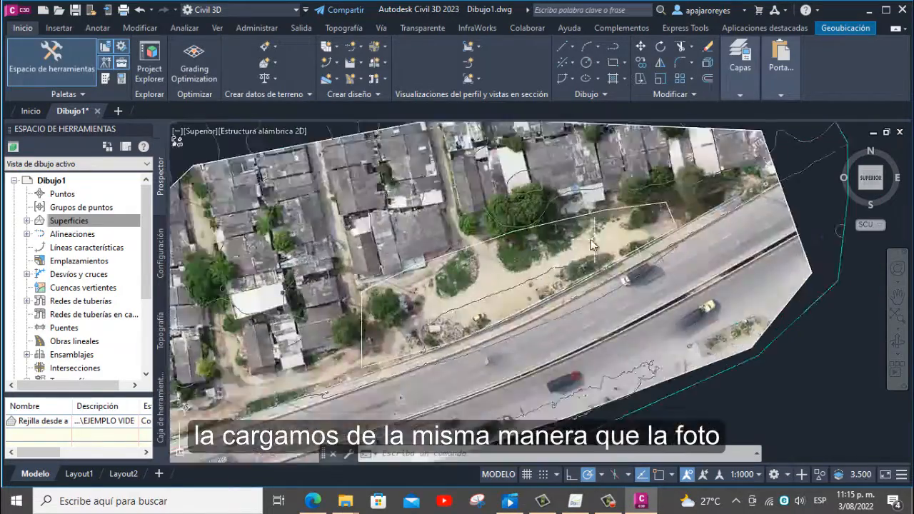
pyautogui.scroll(-2, 593, 214)
pyautogui.doubleClick(598, 134)
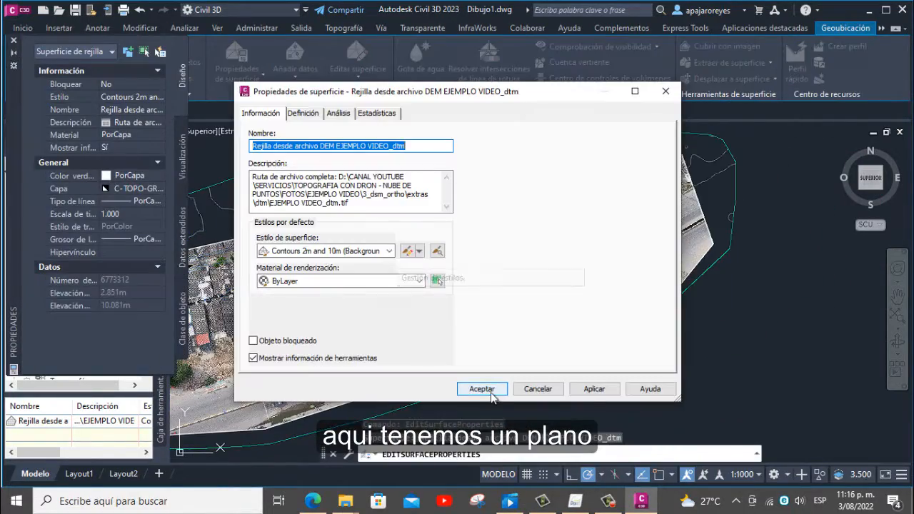
pyautogui.click(491, 397)
pyautogui.click(258, 191)
pyautogui.click(498, 179)
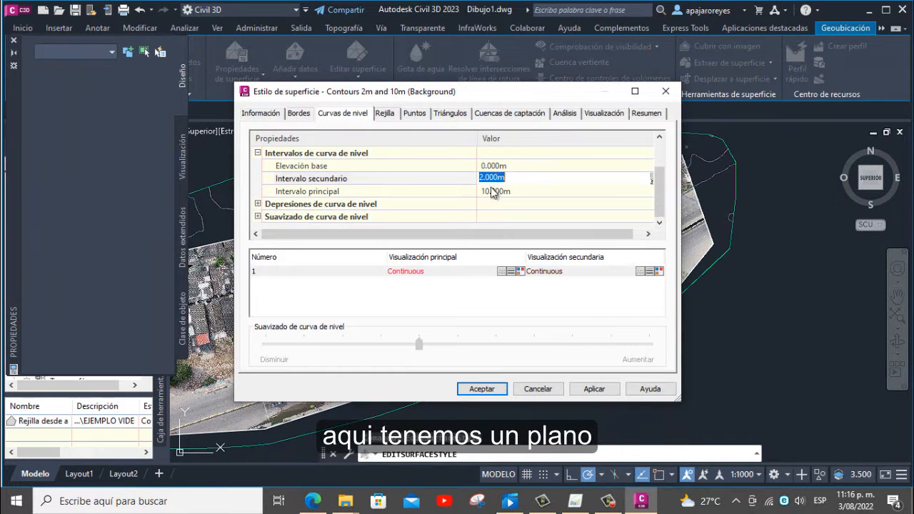
pyautogui.click(477, 191)
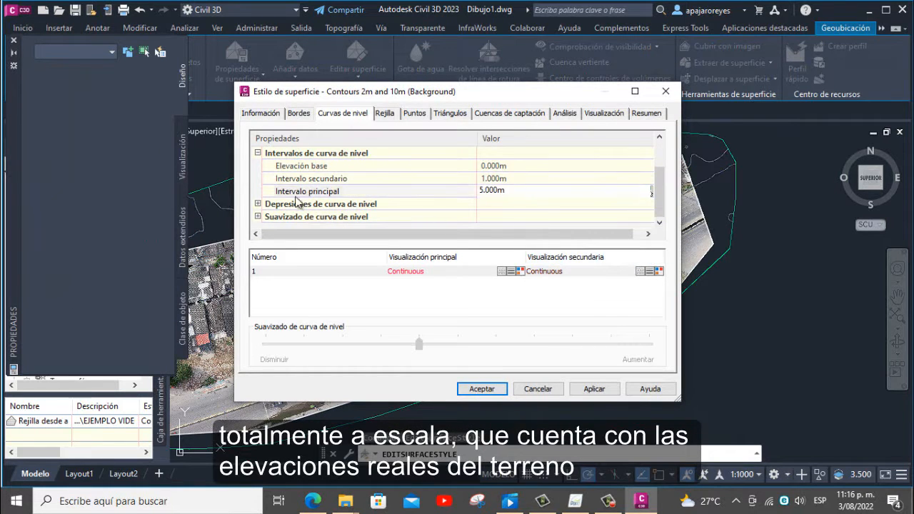
pyautogui.click(492, 389)
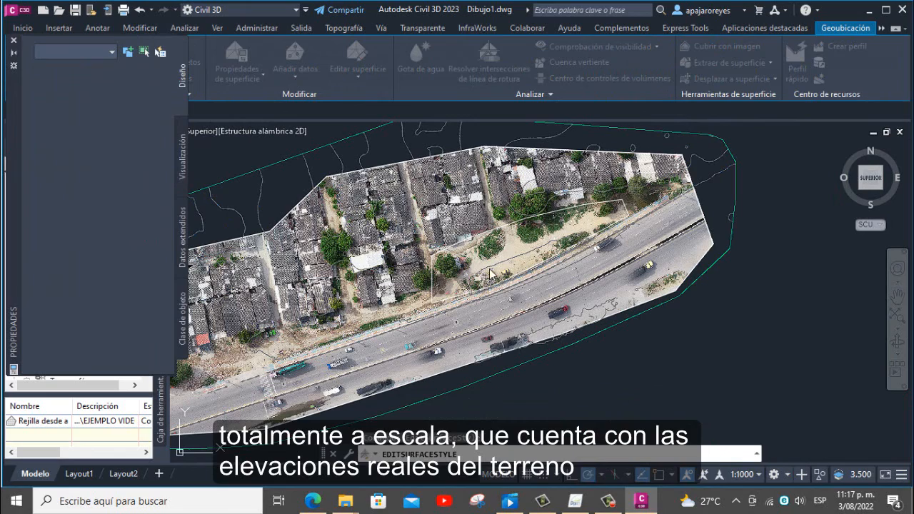
# Edit the terrain surface's style and set the display colour of the major contours to blue.
pyautogui.scroll(-3, 493, 275)
pyautogui.moveTo(533, 287); pyautogui.dragTo(534, 260, button='middle')
pyautogui.click(629, 248)
pyautogui.rightClick(629, 250)
pyautogui.click(678, 288)
pyautogui.click(386, 114)
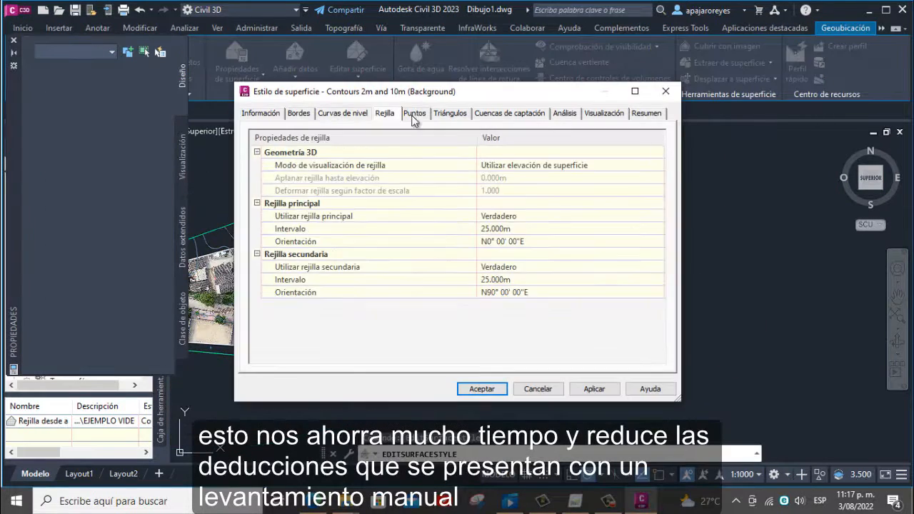
pyautogui.click(605, 114)
pyautogui.moveTo(300, 177); pyautogui.dragTo(350, 180)
pyautogui.click(454, 230)
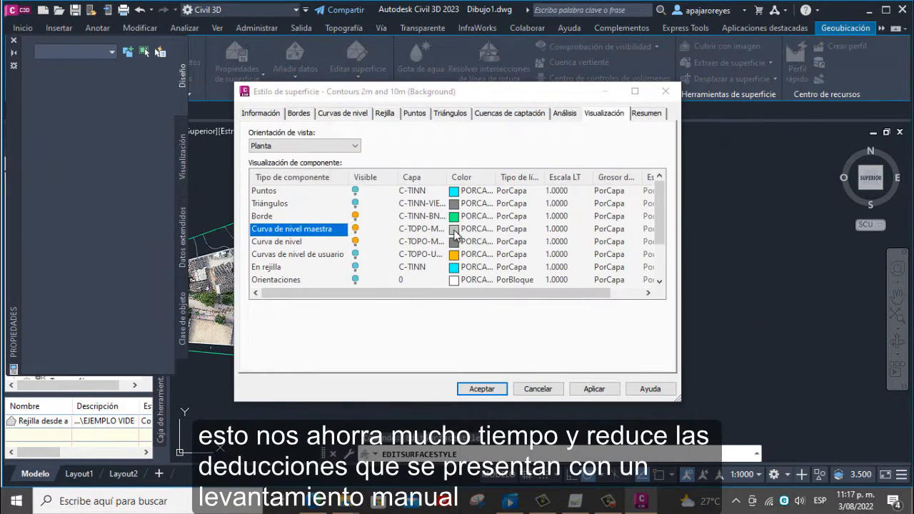
pyautogui.click(505, 203)
pyautogui.click(450, 365)
pyautogui.click(481, 389)
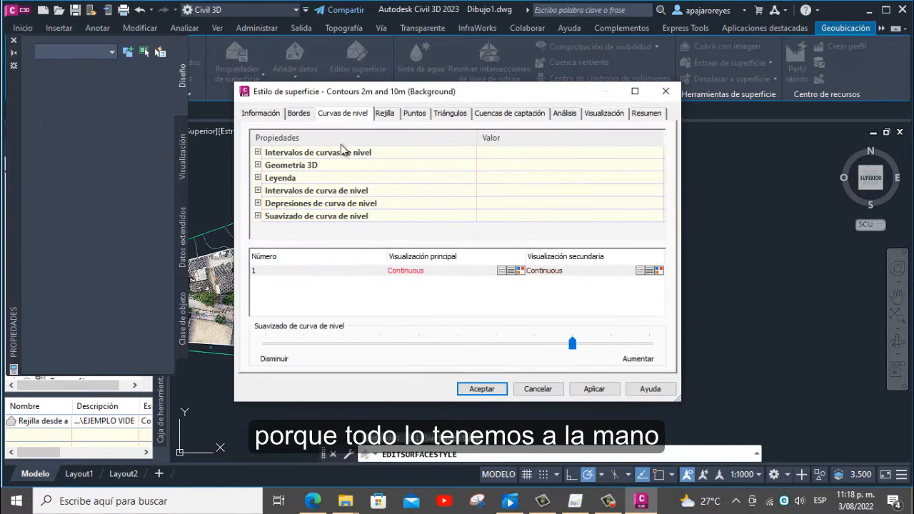
# Edit the major contour interval in the terrain surface style and apply the change.
pyautogui.doubleClick(342, 152)
pyautogui.click(258, 152)
pyautogui.click(258, 191)
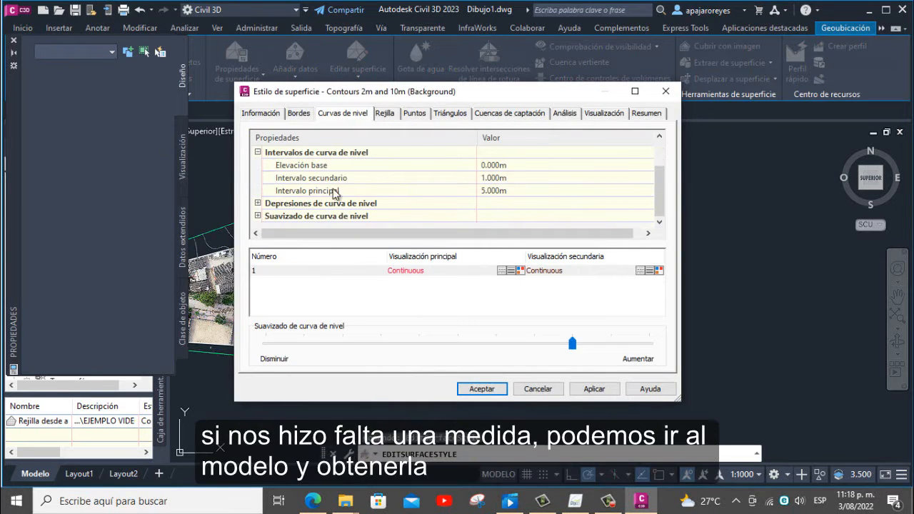
pyautogui.click(483, 192)
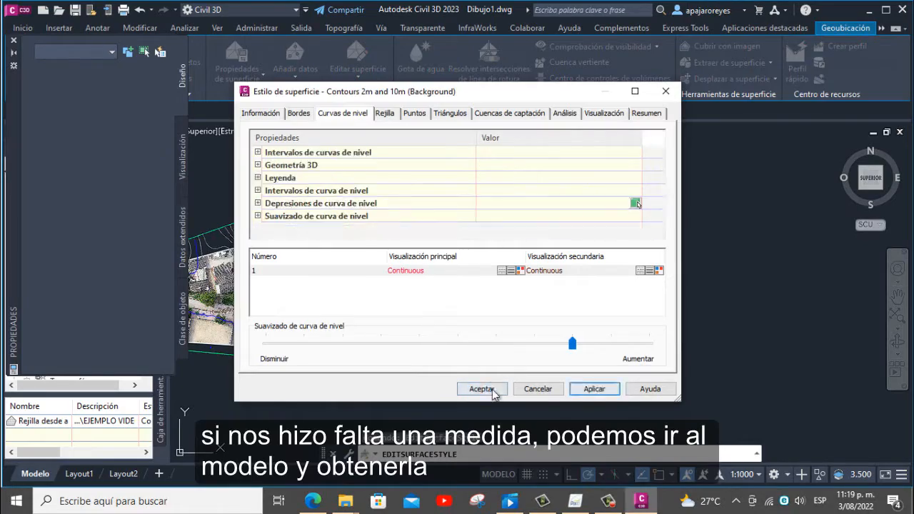
pyautogui.click(482, 388)
# Select the terrain surface and examine its contour lines over the orthomosaic around the vacant lot and road.
pyautogui.scroll(3, 508, 220)
pyautogui.click(508, 220)
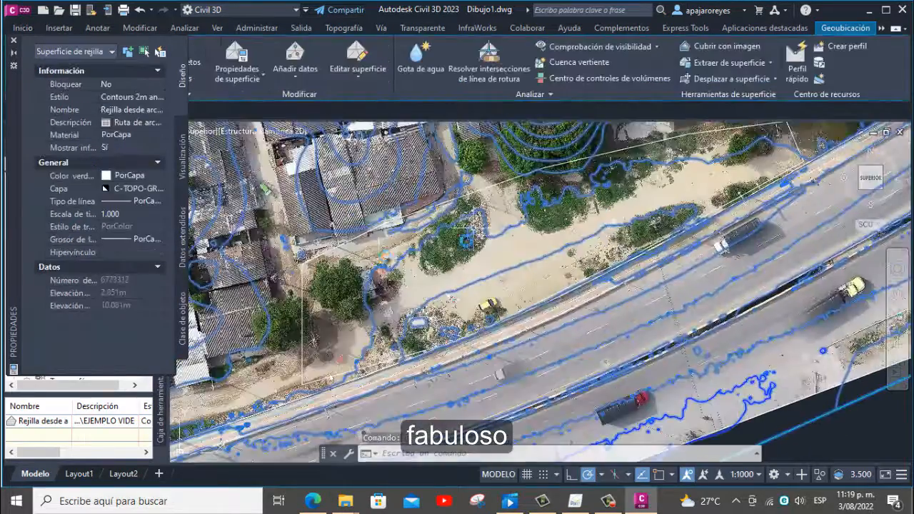
pyautogui.scroll(-2, 528, 243)
pyautogui.scroll(4, 565, 256)
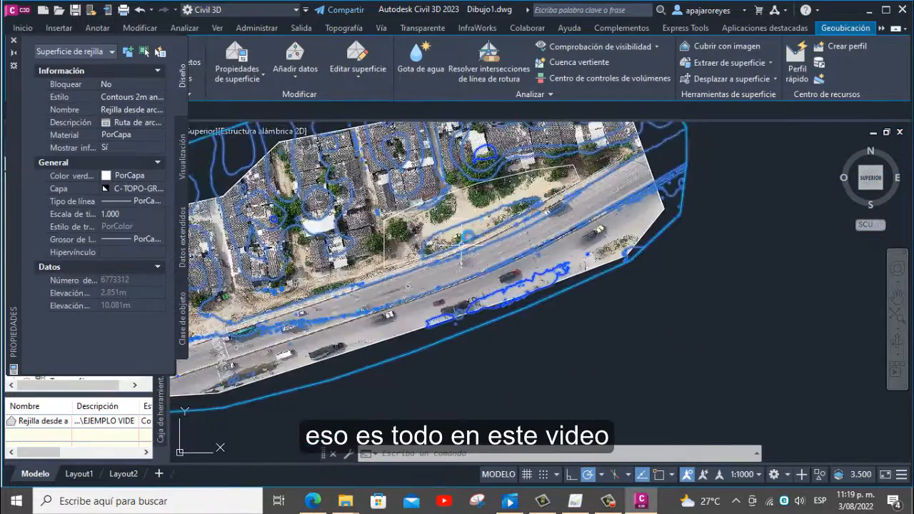
pyautogui.press('Escape')
pyautogui.click(58, 29)
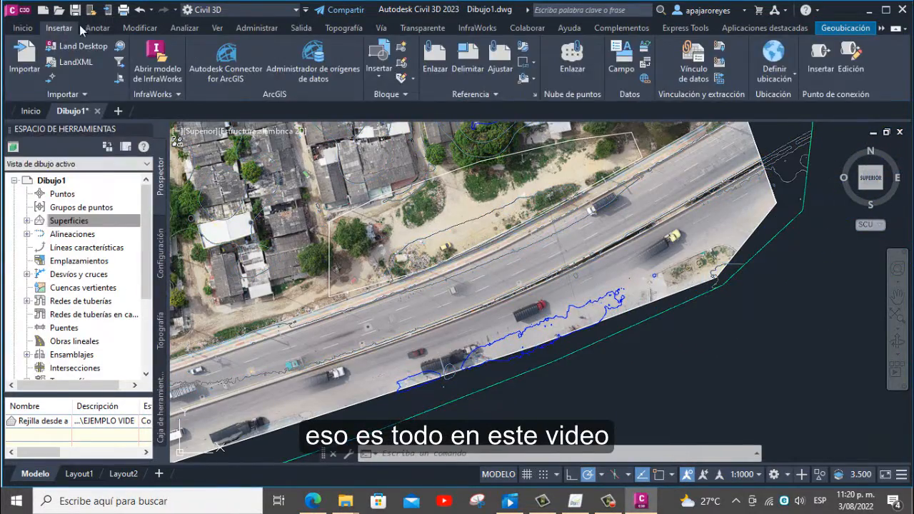
pyautogui.click(344, 28)
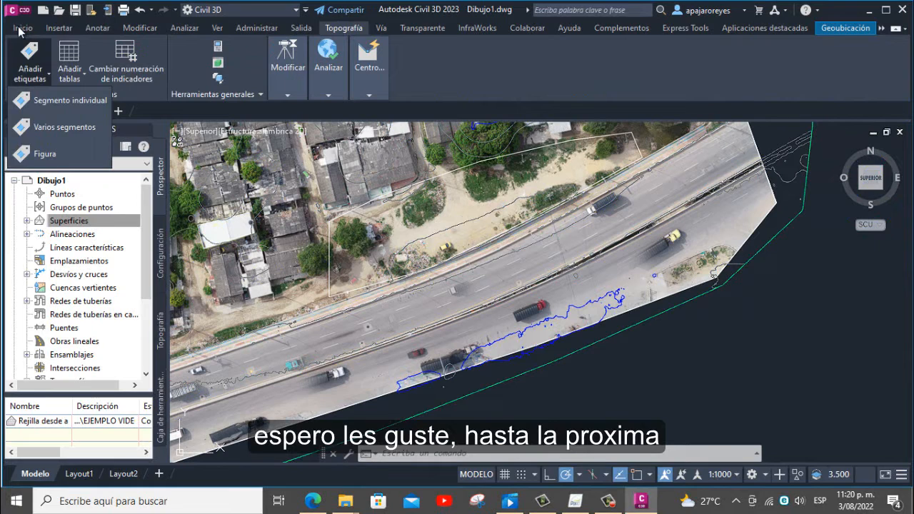